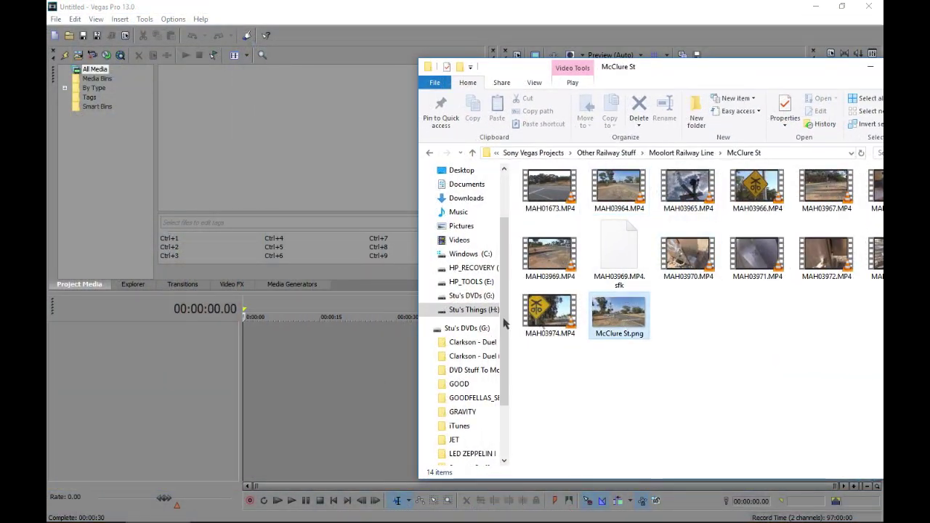
Place McClure St.png at 0:00 on the timeline and stretch it to about 28 seconds.
{"action": "left_click_drag", "start_coordinate": [619, 314], "coordinate": [291, 360]}
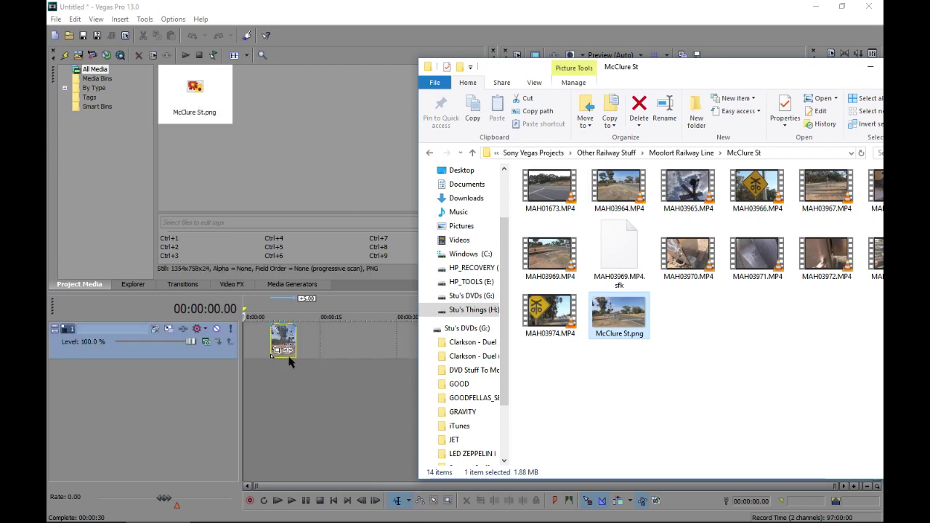
{"action": "left_click", "coordinate": [285, 341]}
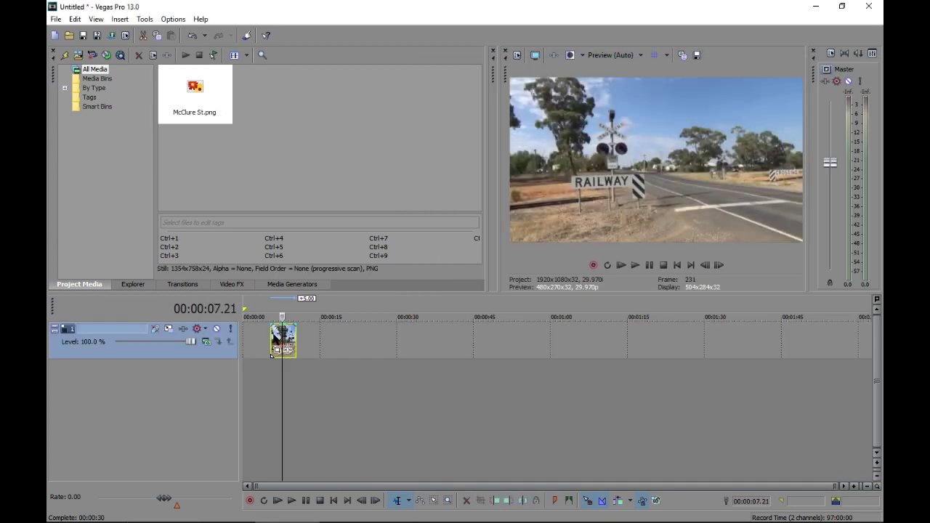
{"action": "left_click_drag", "start_coordinate": [275, 336], "coordinate": [229, 340]}
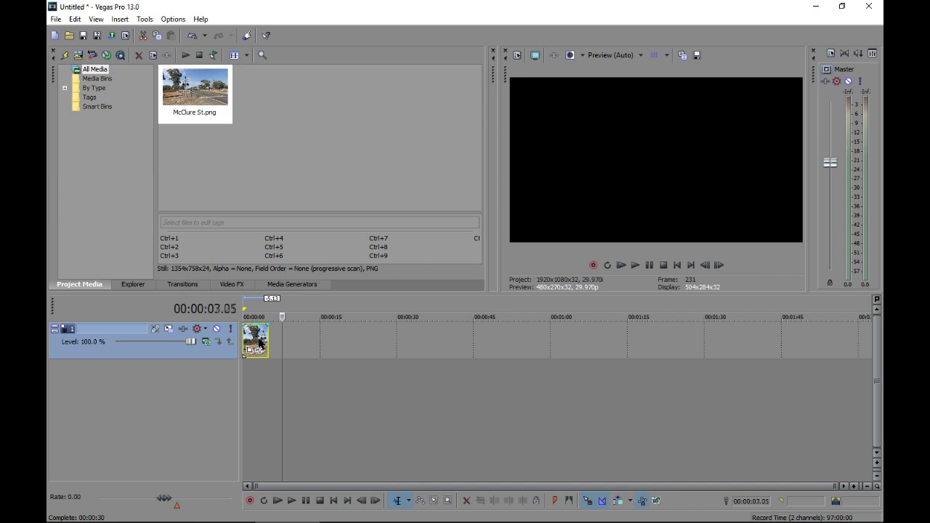
{"action": "left_click", "coordinate": [259, 343]}
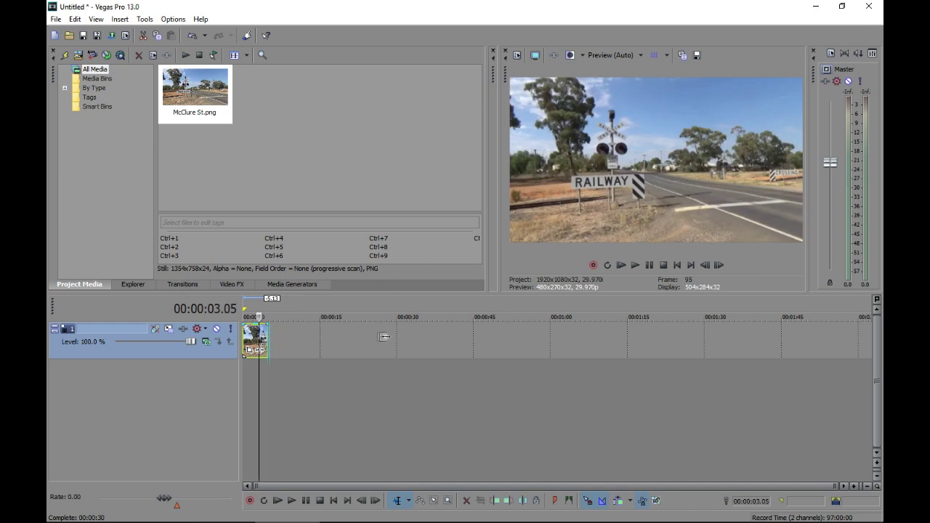
{"action": "left_click_drag", "start_coordinate": [384, 336], "coordinate": [420, 349]}
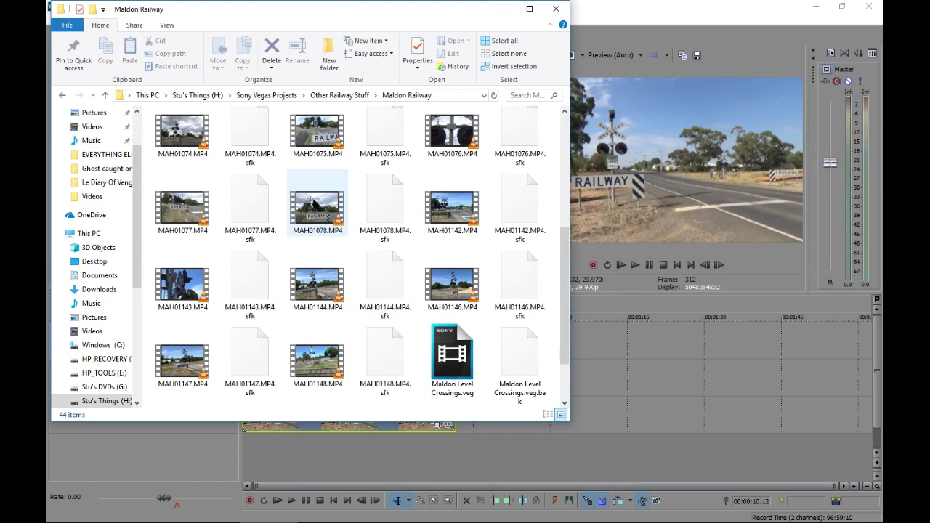
Play MAH01074.MP4 from the Maldon Railway folder in VLC to preview it.
{"action": "left_click", "coordinate": [186, 142]}
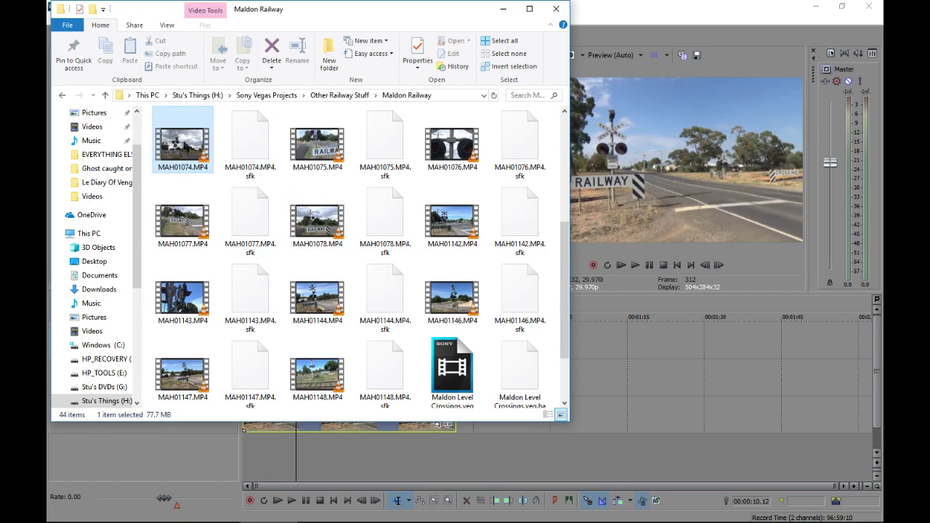
{"action": "double_click", "coordinate": [190, 156]}
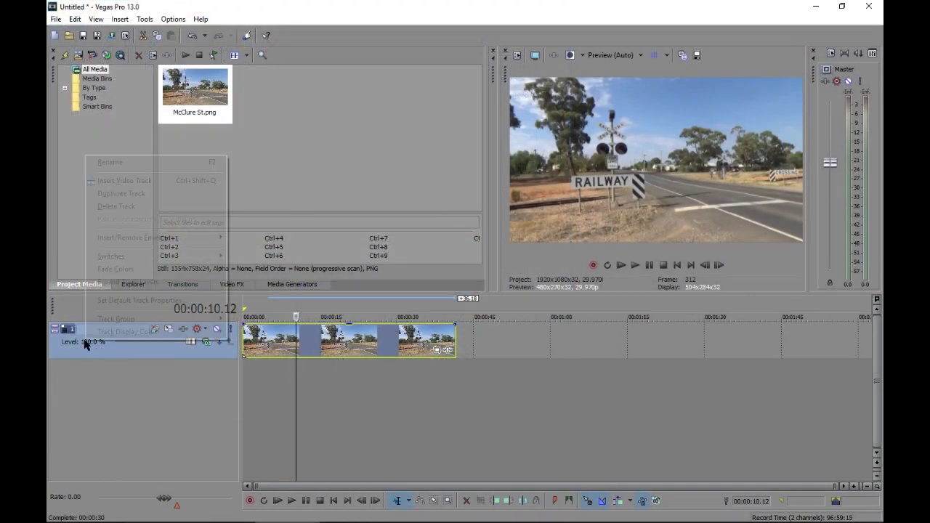
Insert two new empty video tracks above the McClure St still.
{"action": "right_click", "coordinate": [84, 340]}
{"action": "left_click", "coordinate": [128, 188]}
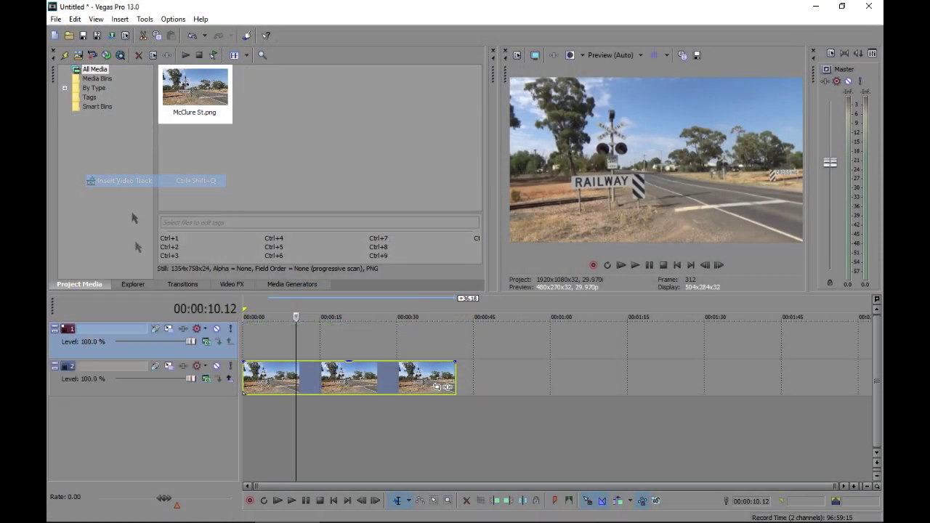
{"action": "right_click", "coordinate": [88, 341]}
{"action": "left_click", "coordinate": [147, 186]}
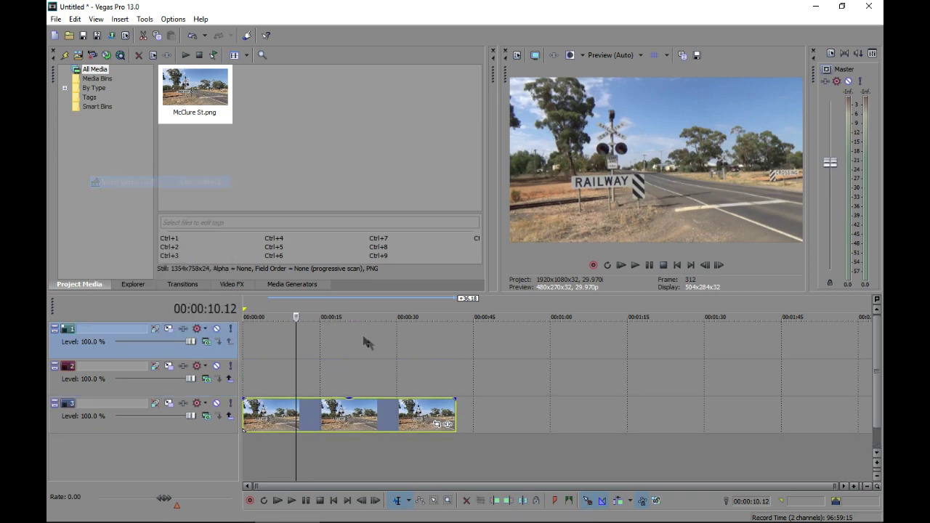
Add MAH01074.MP4 to track 2 without its audio, trimmed and aligned to the timeline start.
{"action": "key", "text": "alt+Tab"}
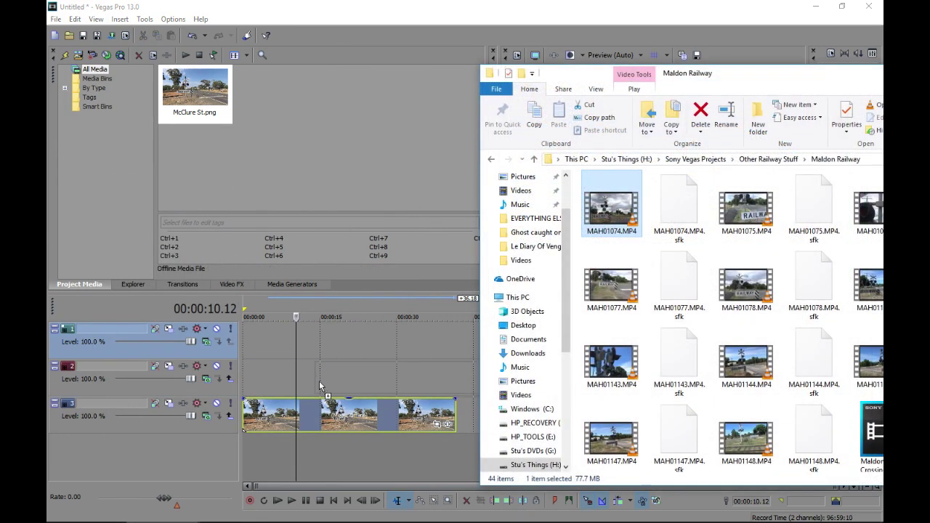
{"action": "left_click_drag", "start_coordinate": [320, 385], "coordinate": [345, 383]}
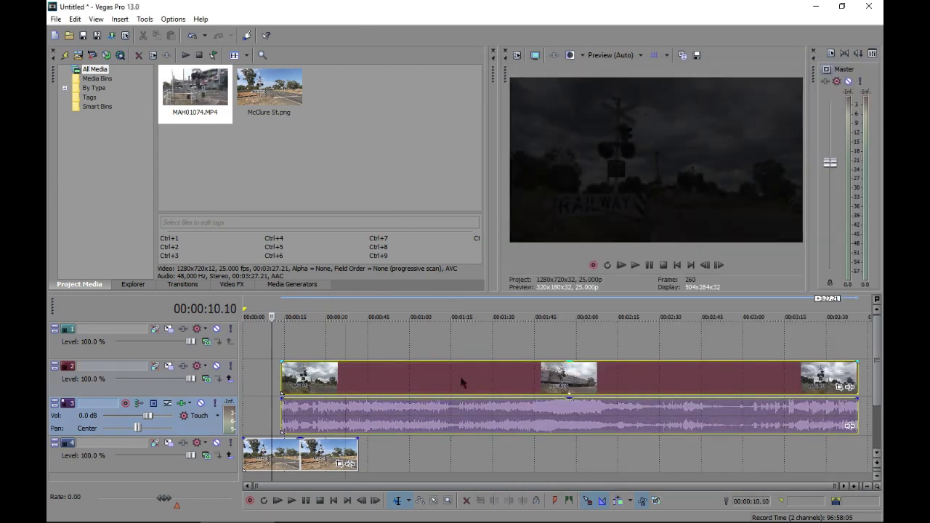
{"action": "left_click", "coordinate": [530, 418]}
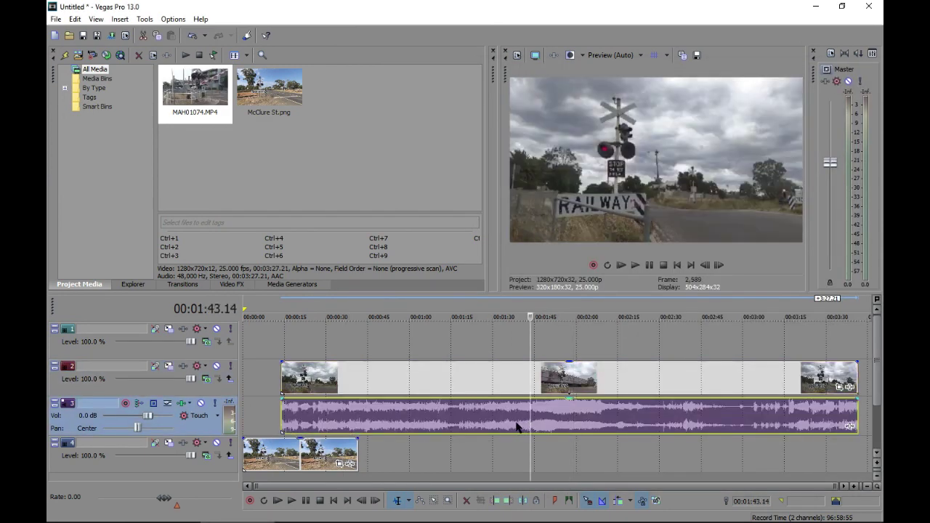
{"action": "key", "text": "Delete"}
{"action": "right_click", "coordinate": [85, 419]}
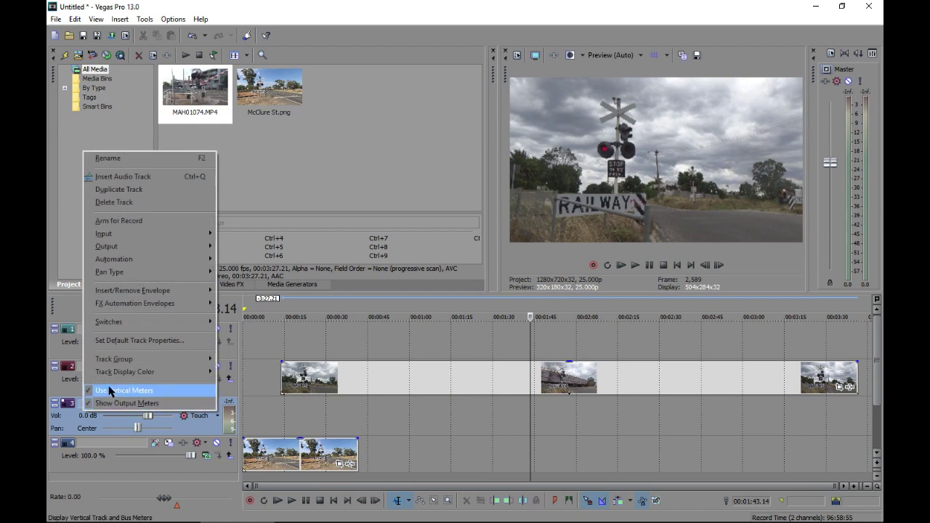
{"action": "left_click", "coordinate": [114, 202]}
{"action": "left_click_drag", "start_coordinate": [332, 378], "coordinate": [290, 378]}
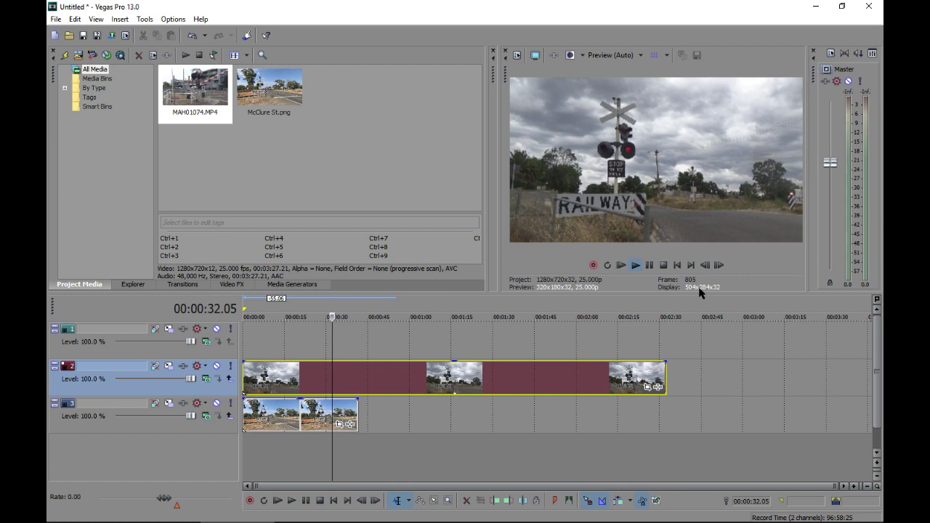
Stop playback, select the MAH01074 clip on track 2, and return to the timeline start.
{"action": "key", "text": "space"}
{"action": "left_click", "coordinate": [529, 389]}
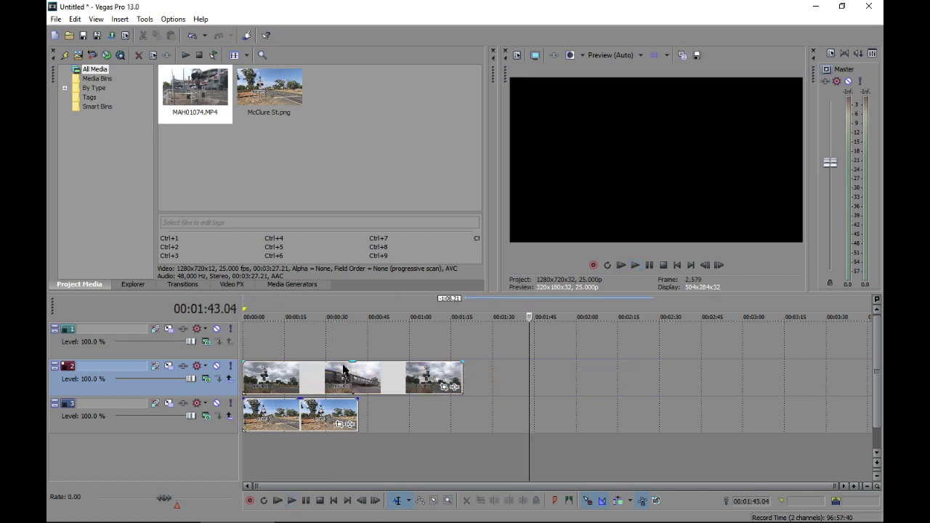
{"action": "left_click", "coordinate": [437, 380]}
{"action": "key", "text": "Home"}
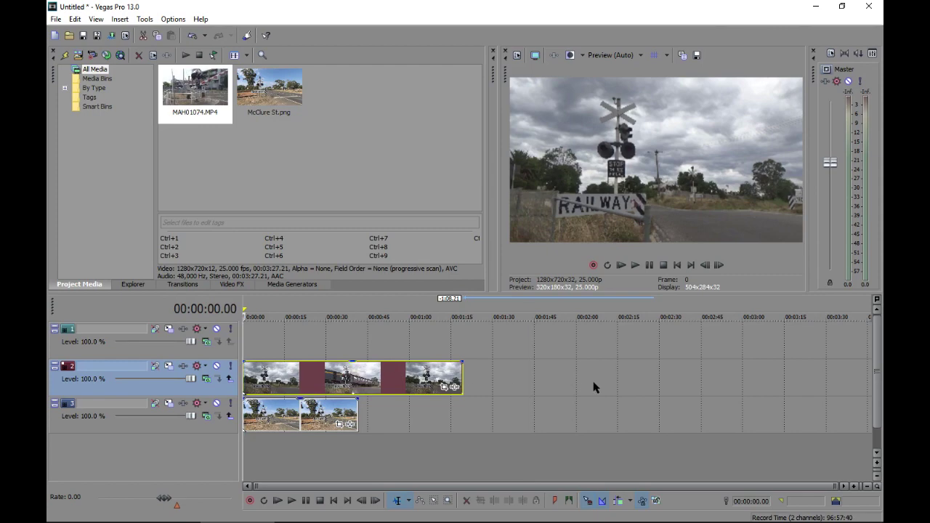
In Event Pan/Crop, enable Mask and draw an ellipse around the signal lamp.
{"action": "left_click", "coordinate": [451, 387]}
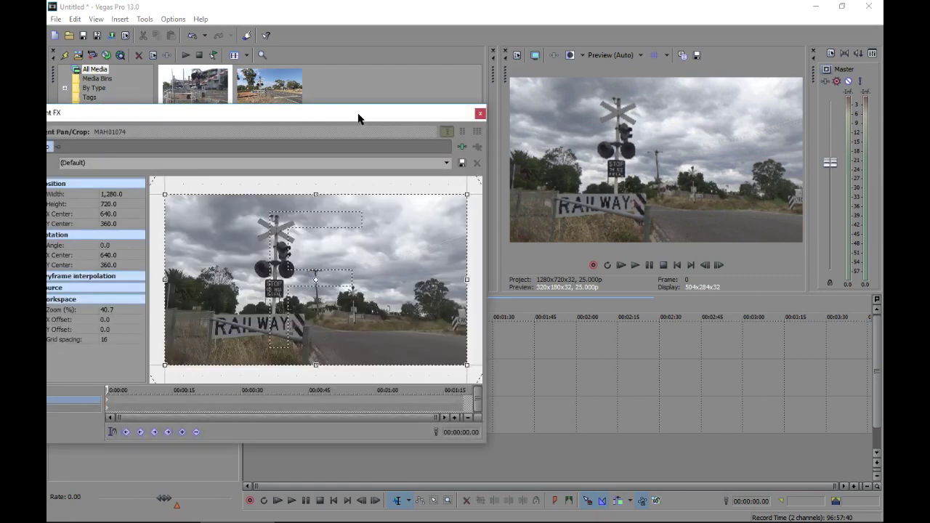
{"action": "left_click_drag", "start_coordinate": [366, 117], "coordinate": [525, 88]}
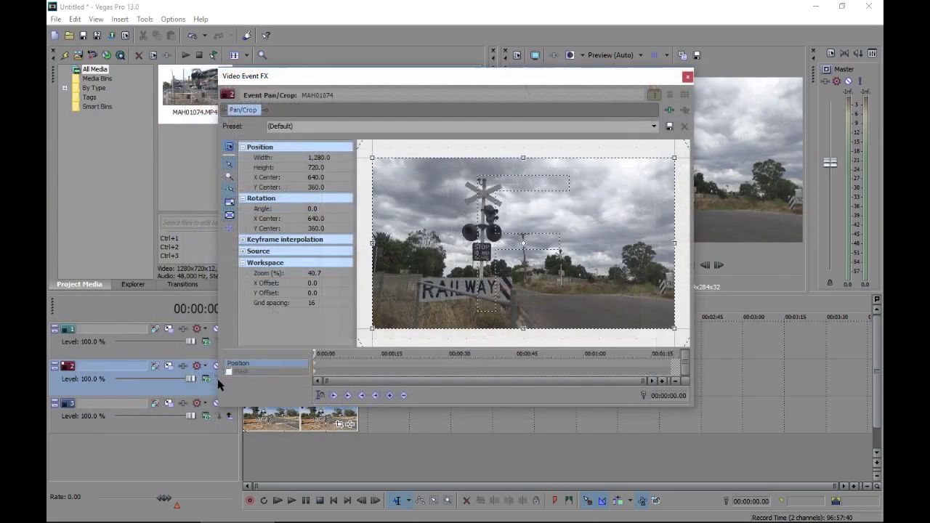
{"action": "left_click", "coordinate": [229, 372]}
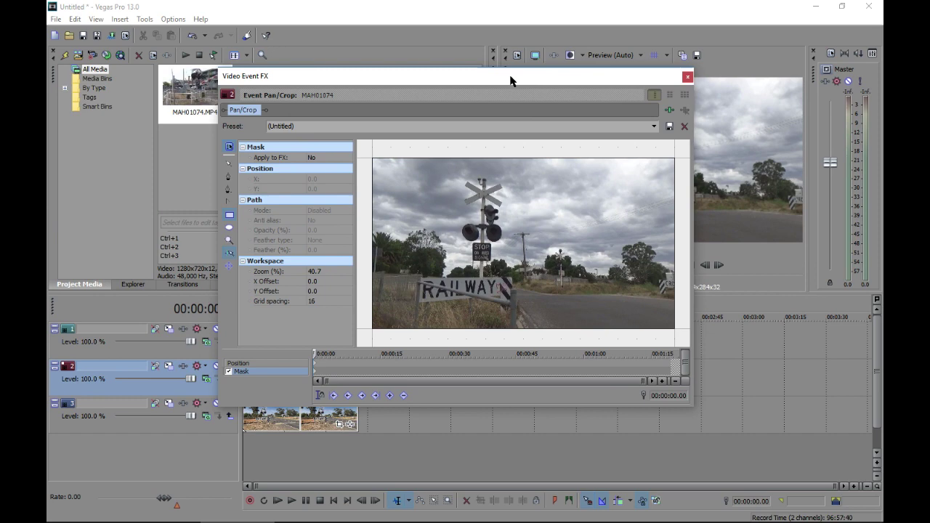
{"action": "left_click_drag", "start_coordinate": [319, 249], "coordinate": [331, 235]}
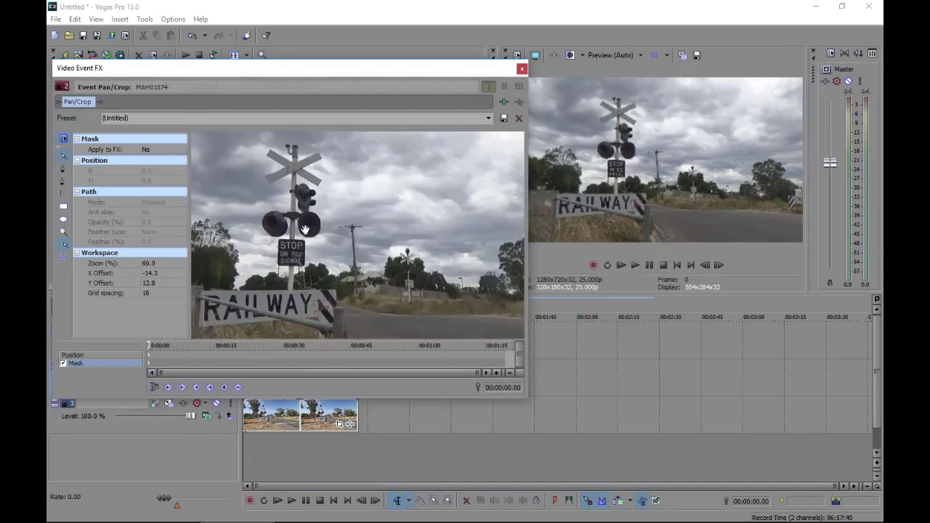
{"action": "scroll", "coordinate": [331, 235], "scroll_direction": "up", "scroll_amount": 10}
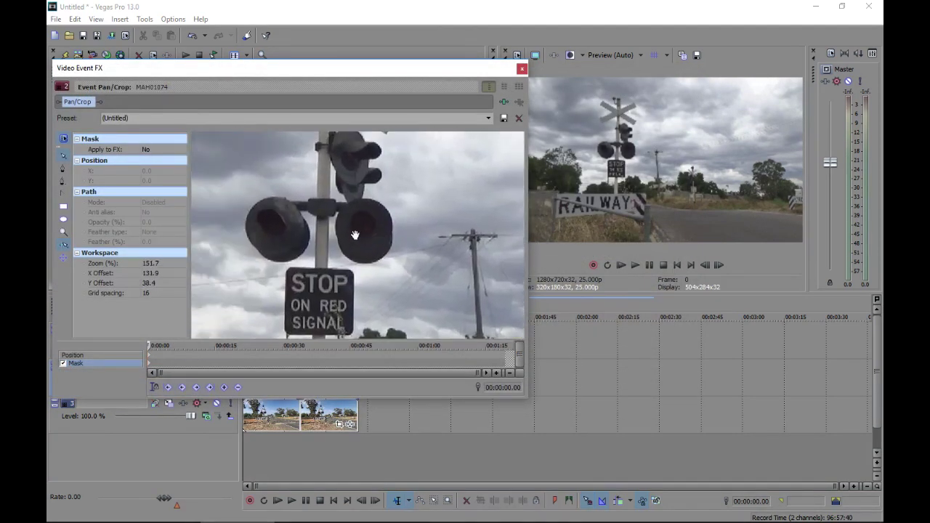
{"action": "scroll", "coordinate": [354, 235], "scroll_direction": "up", "scroll_amount": 2}
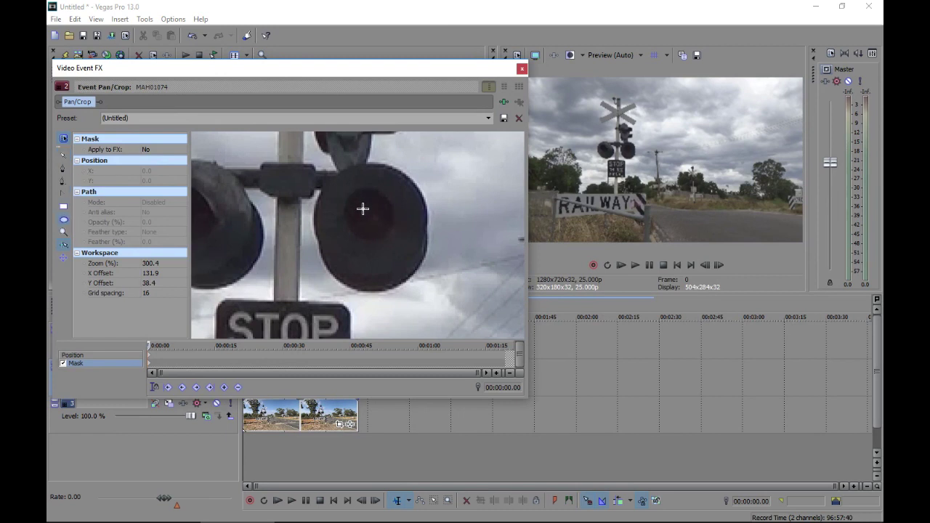
{"action": "left_click_drag", "start_coordinate": [367, 210], "coordinate": [397, 243]}
{"action": "left_click", "coordinate": [522, 68]}
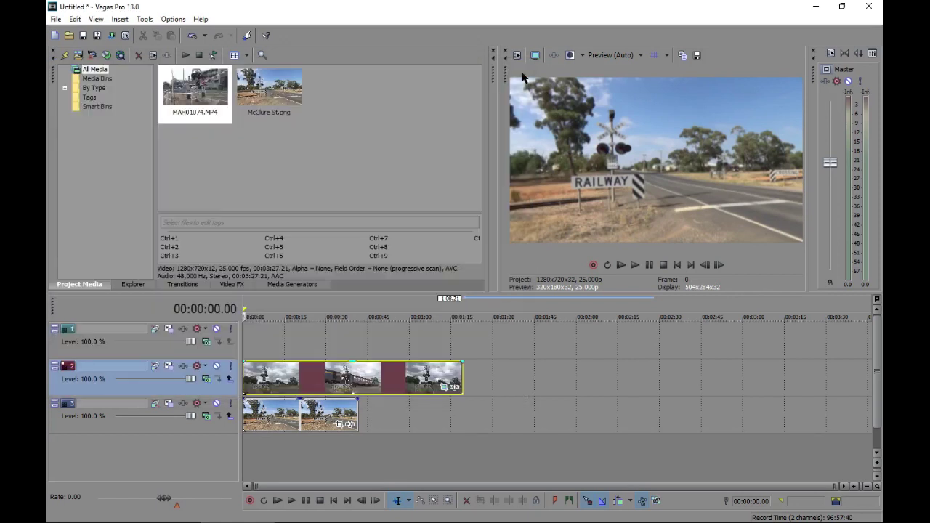
Preview the mask, then add two more ellipse masks over the MAH01074 signal area.
{"action": "left_click", "coordinate": [635, 265]}
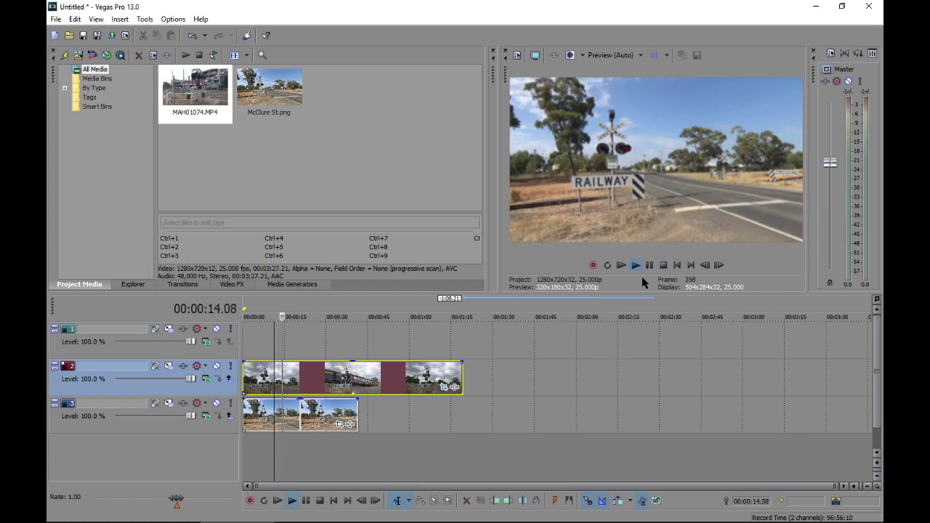
{"action": "left_click", "coordinate": [444, 387]}
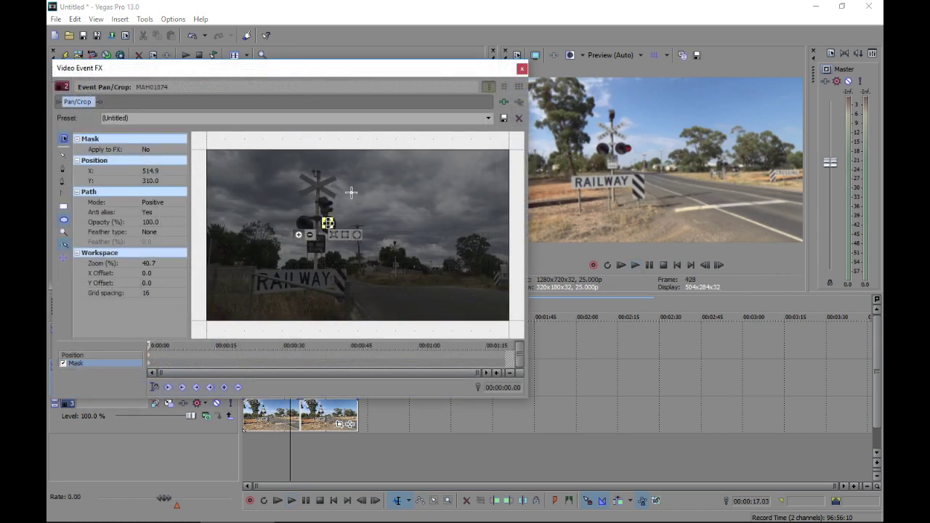
{"action": "mouse_move", "coordinate": [285, 176]}
{"action": "left_mouse_down"}
{"action": "mouse_move", "coordinate": [394, 211]}
{"action": "mouse_move", "coordinate": [347, 298]}
{"action": "left_mouse_up"}
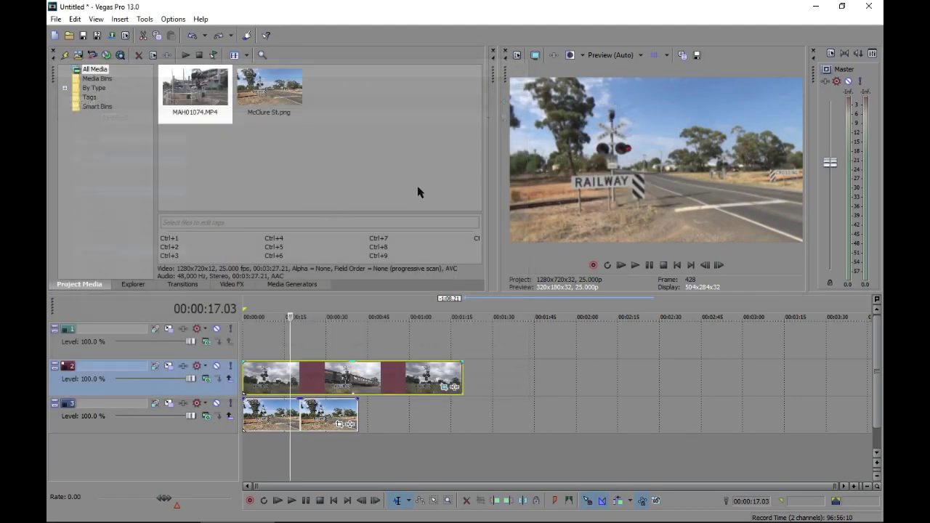
Shift track 2's motion frame left to X -32.83 and scale it to 864.85 × 486.48.
{"action": "left_click", "coordinate": [168, 368]}
{"action": "left_click_drag", "start_coordinate": [542, 99], "coordinate": [341, 120]}
{"action": "mouse_move", "coordinate": [370, 232]}
{"action": "left_mouse_down"}
{"action": "mouse_move", "coordinate": [380, 239]}
{"action": "mouse_move", "coordinate": [363, 243]}
{"action": "mouse_move", "coordinate": [367, 232]}
{"action": "left_mouse_up"}
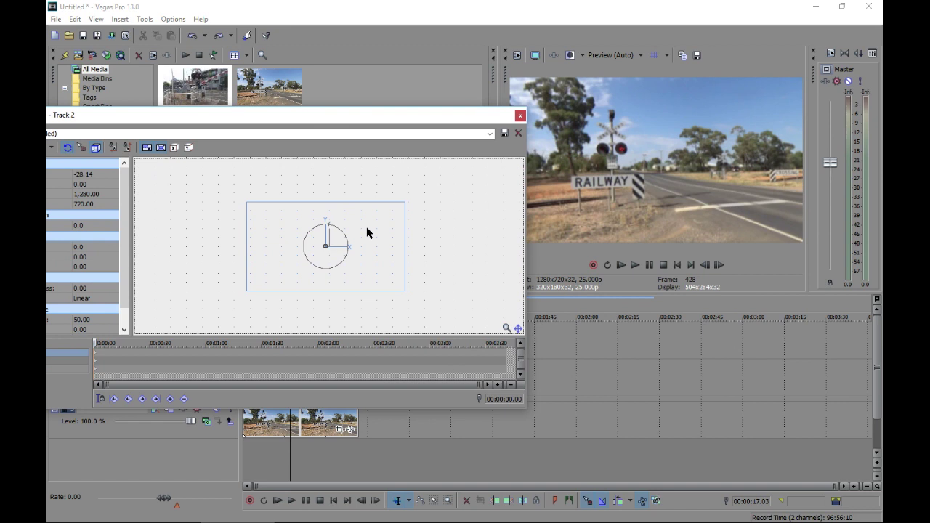
{"action": "left_click_drag", "start_coordinate": [404, 203], "coordinate": [382, 221]}
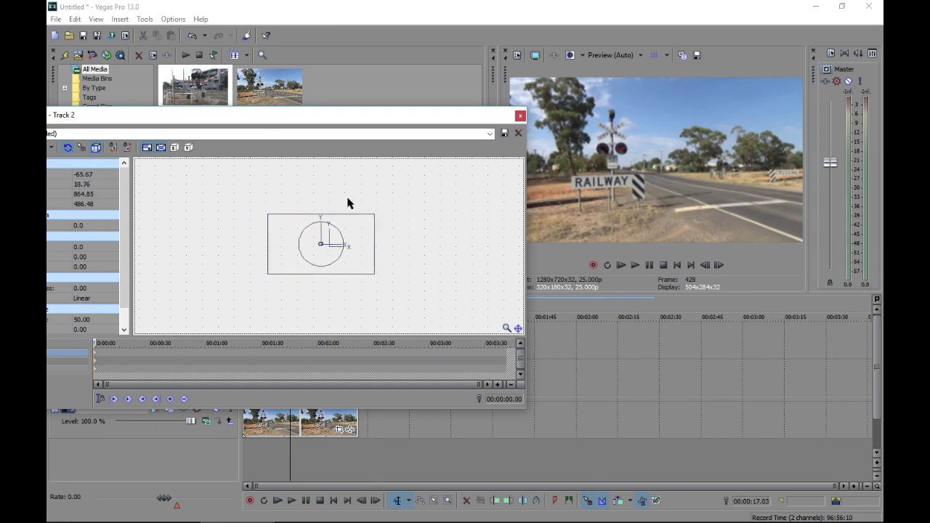
{"action": "left_click", "coordinate": [520, 115]}
Preview from about 7 seconds, then paste a copy of track 2's events onto track 1.
{"action": "left_click", "coordinate": [264, 367]}
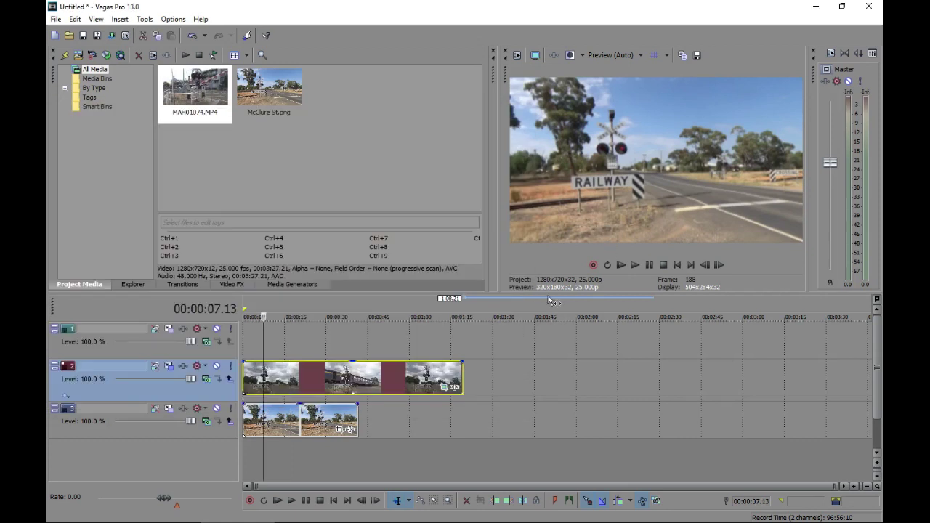
{"action": "left_click", "coordinate": [636, 266]}
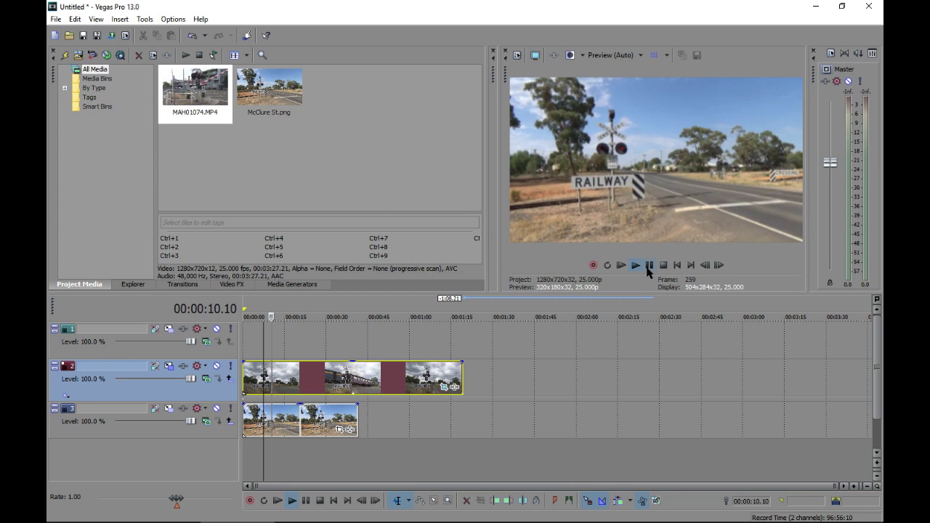
{"action": "left_click", "coordinate": [651, 267]}
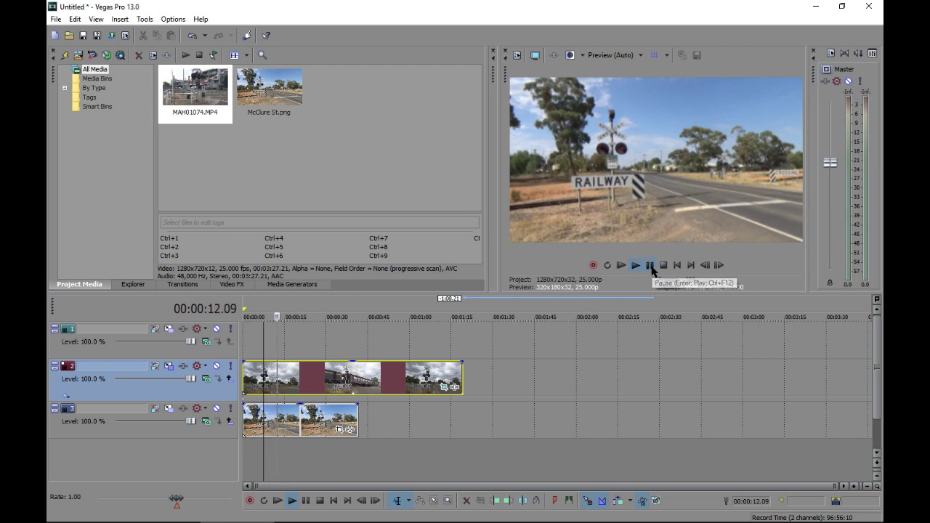
{"action": "left_click", "coordinate": [347, 385]}
{"action": "left_click", "coordinate": [291, 347]}
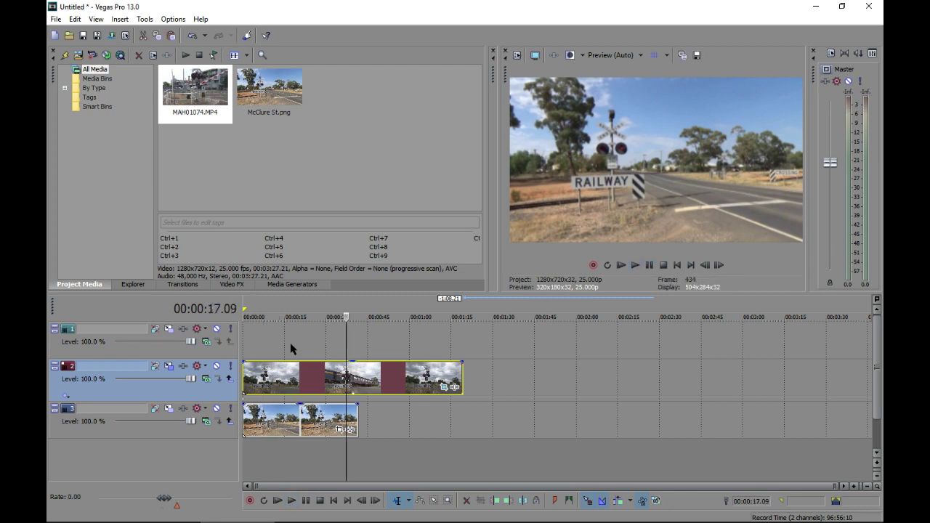
{"action": "key", "text": "ctrl+v"}
Move track 1's events to 0:00 and mask its event to a small ellipse over the left lamp.
{"action": "left_click_drag", "start_coordinate": [349, 344], "coordinate": [301, 344]}
{"action": "left_click", "coordinate": [318, 342]}
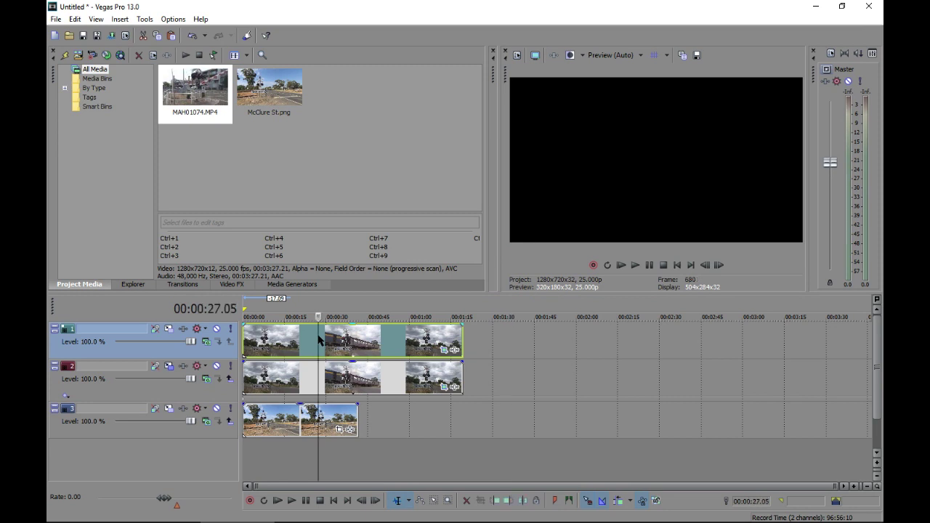
{"action": "left_click", "coordinate": [444, 351]}
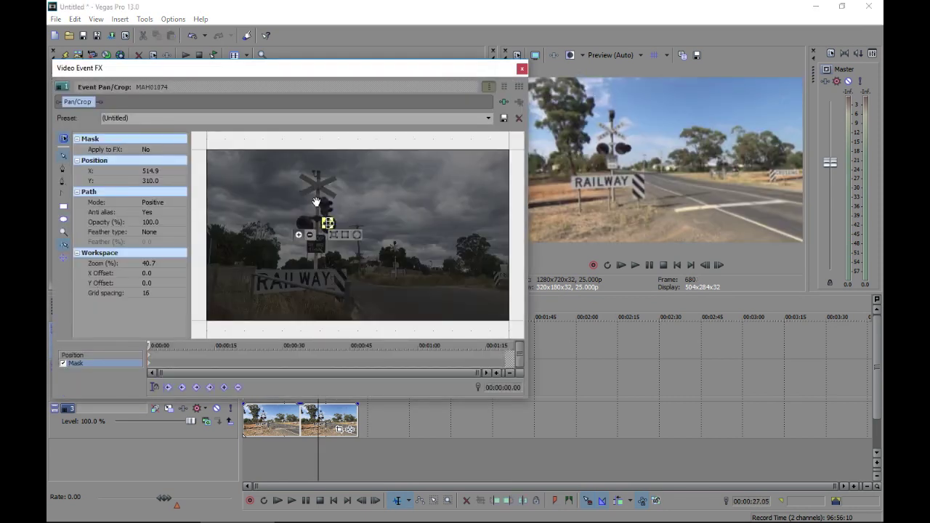
{"action": "left_click_drag", "start_coordinate": [308, 223], "coordinate": [293, 223]}
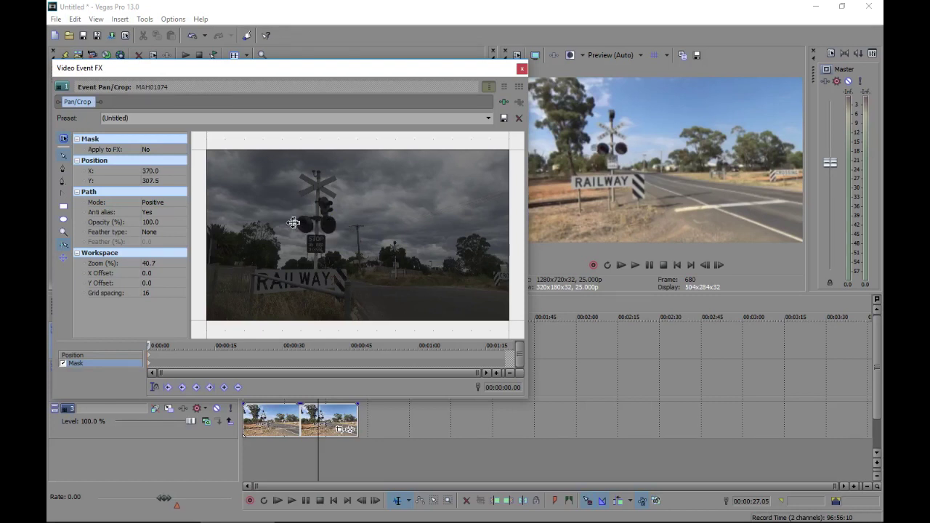
{"action": "scroll", "coordinate": [304, 225], "scroll_direction": "up", "scroll_amount": 10}
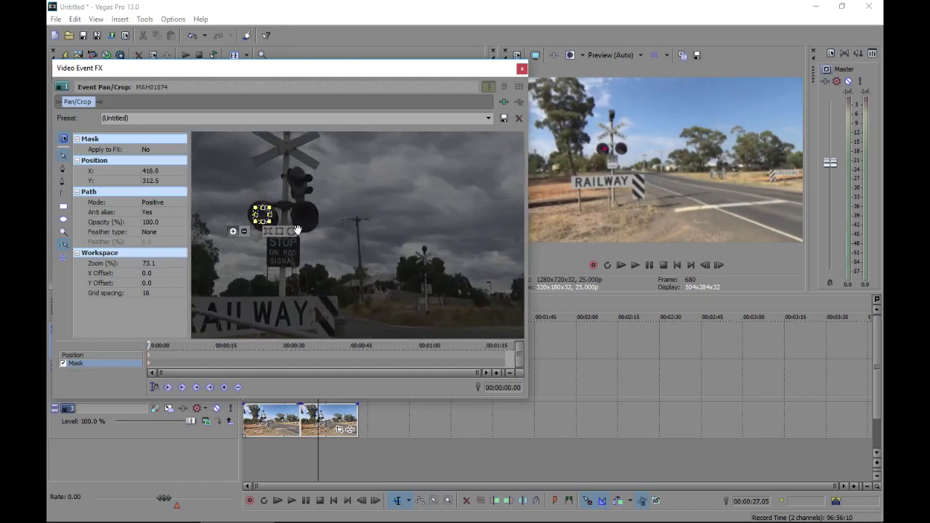
{"action": "scroll", "coordinate": [289, 233], "scroll_direction": "up", "scroll_amount": 6}
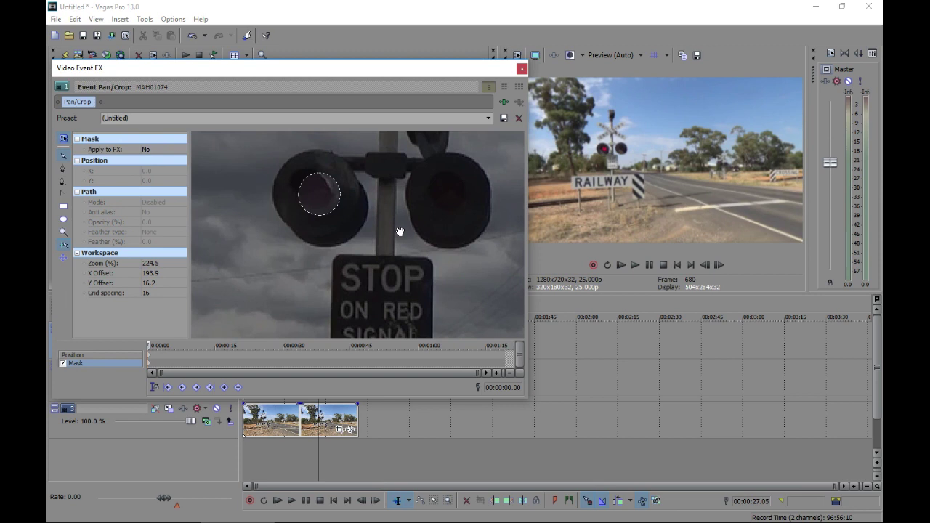
{"action": "left_click_drag", "start_coordinate": [378, 190], "coordinate": [380, 190]}
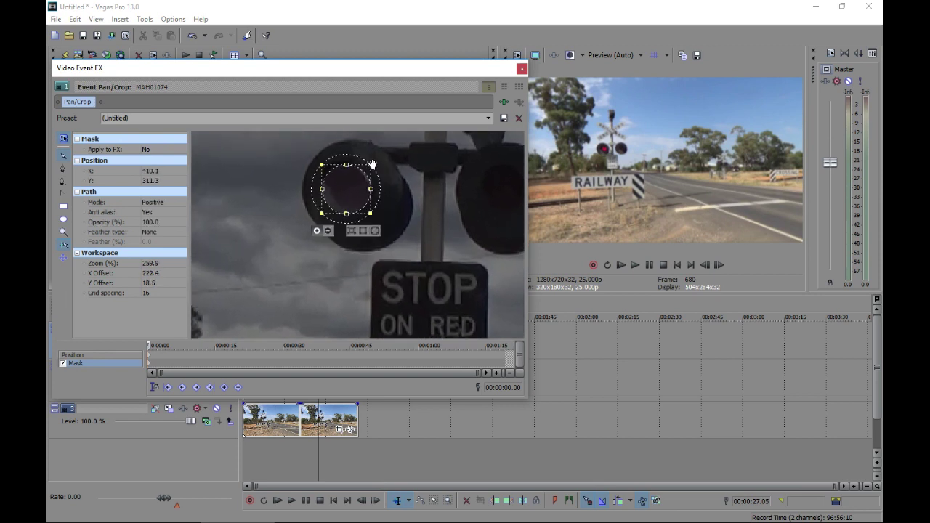
{"action": "left_click", "coordinate": [372, 165]}
{"action": "left_click", "coordinate": [362, 178]}
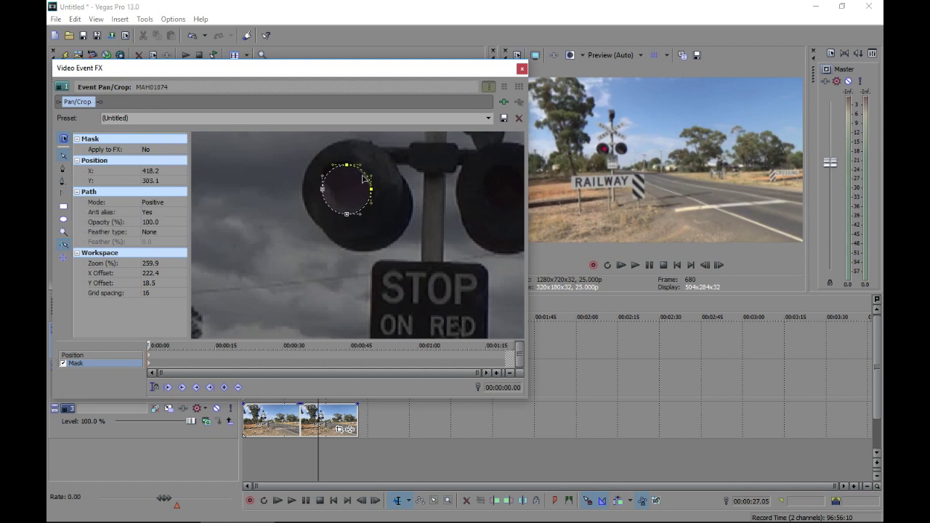
{"action": "left_click_drag", "start_coordinate": [370, 164], "coordinate": [352, 184]}
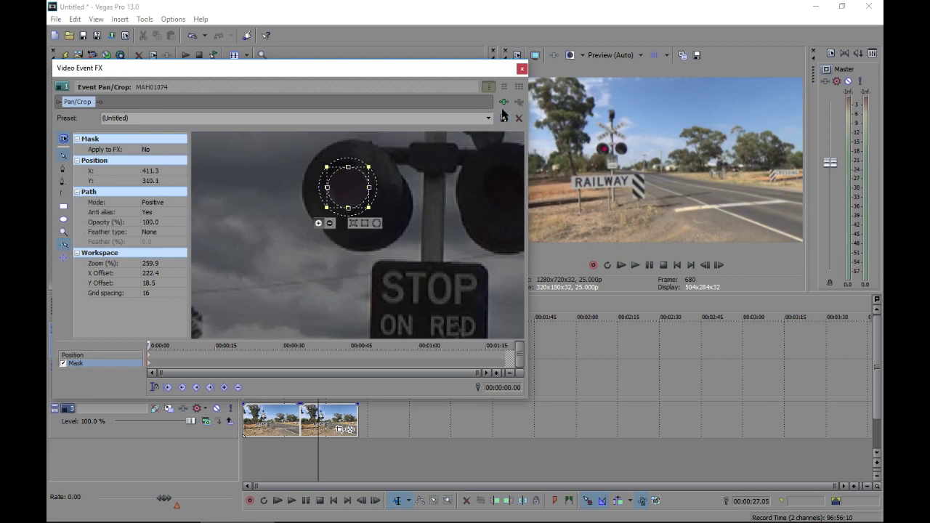
Preview the masked flashing left lamp from near the project start, then begin saving.
{"action": "left_click", "coordinate": [522, 68]}
{"action": "left_click", "coordinate": [255, 346]}
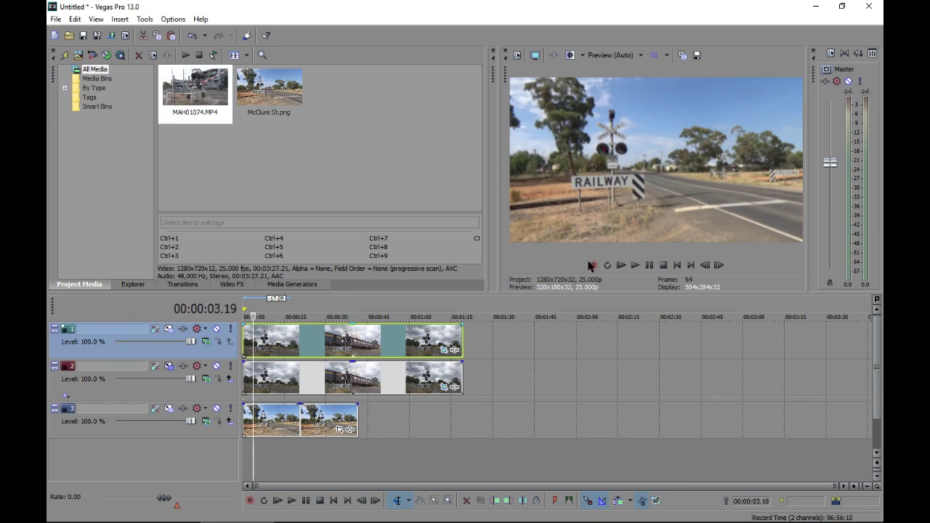
{"action": "left_click", "coordinate": [633, 266]}
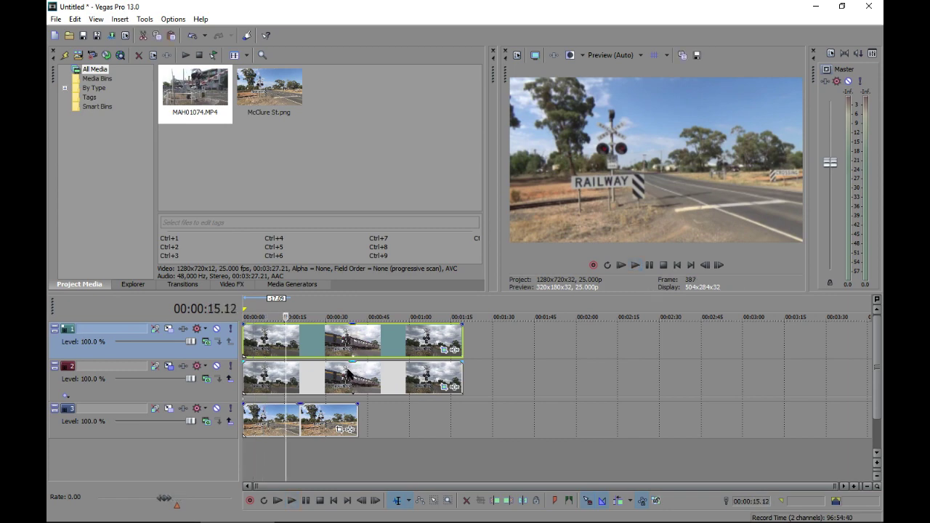
{"action": "left_click", "coordinate": [83, 36]}
Save as McClure St.veg, loop track 1's events, and render McClure St.mp4 as Internet HD 720p.
{"action": "type", "text": "M"}
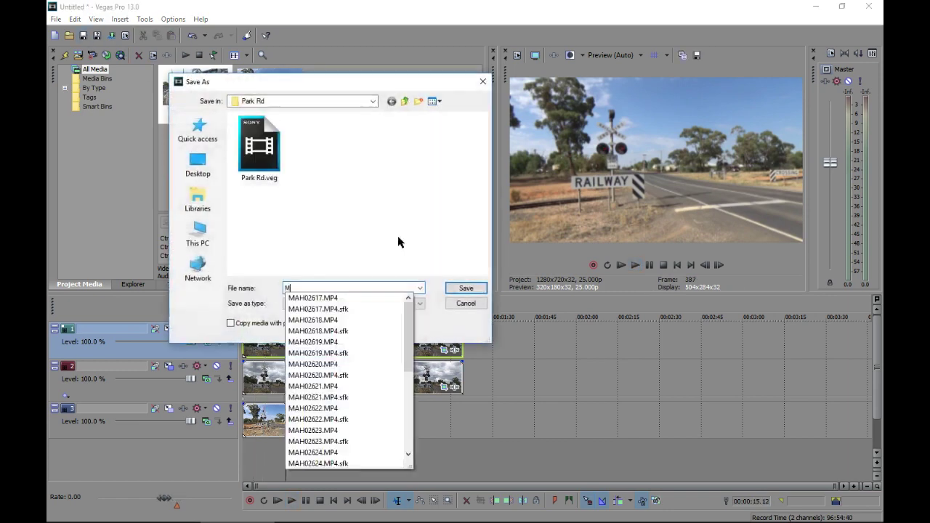
{"action": "type", "text": "cClure St"}
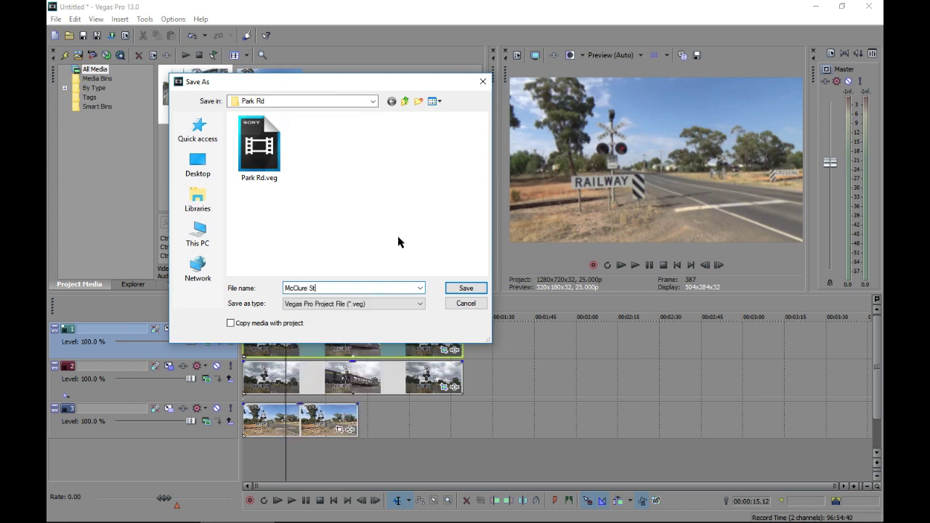
{"action": "left_click", "coordinate": [462, 288]}
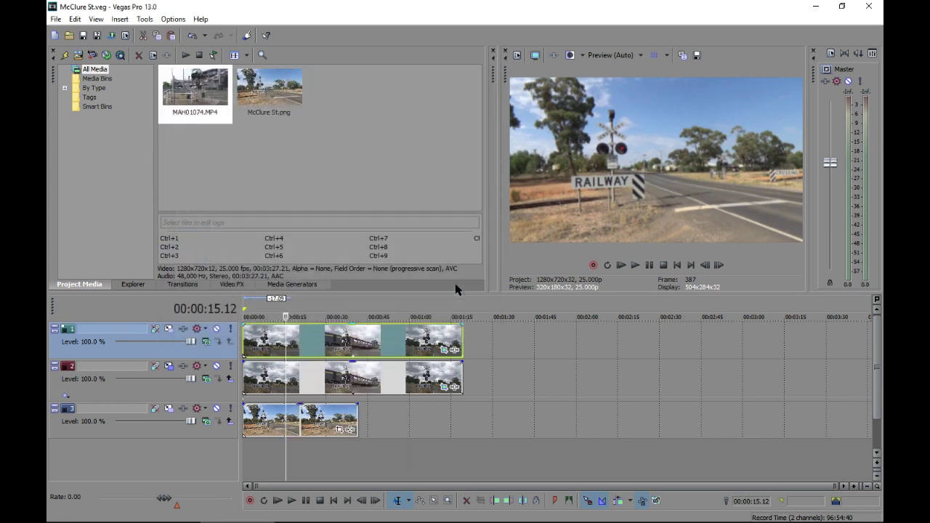
{"action": "double_click", "coordinate": [271, 339]}
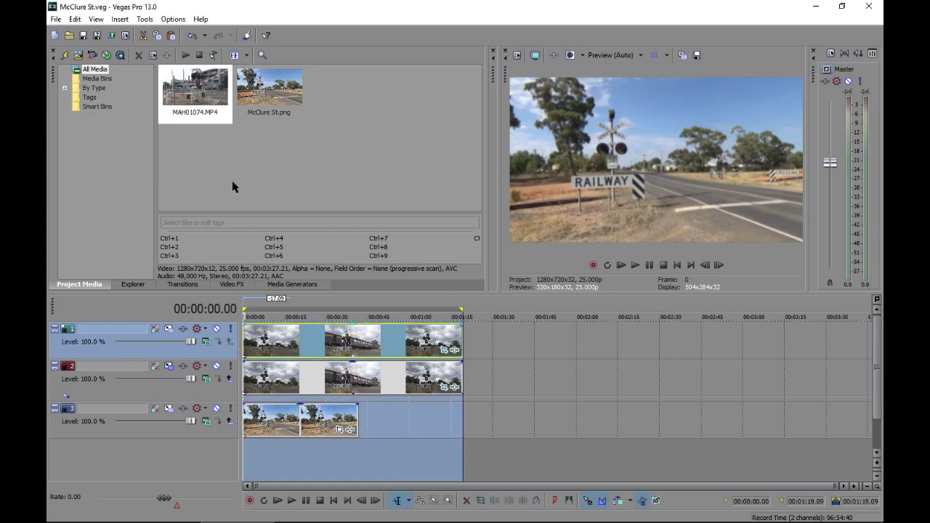
{"action": "left_click", "coordinate": [55, 18]}
{"action": "left_click", "coordinate": [76, 107]}
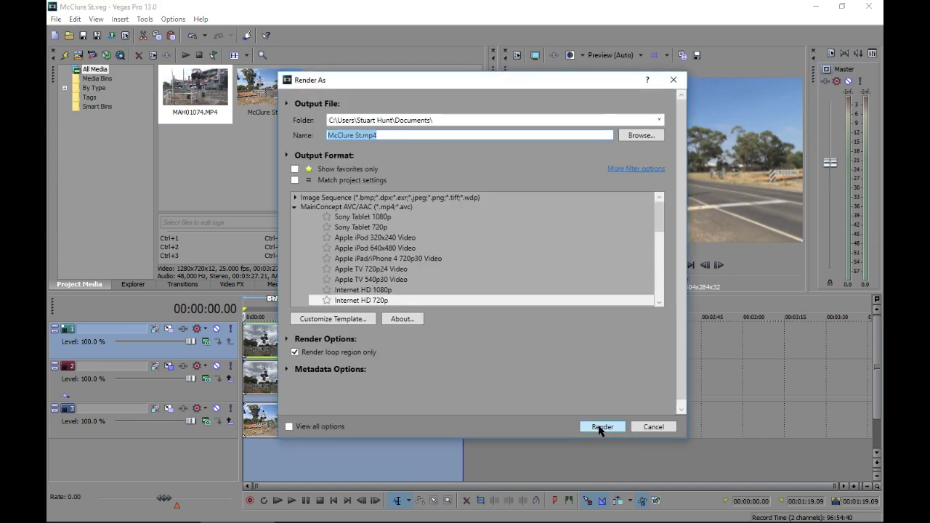
{"action": "left_click", "coordinate": [600, 429]}
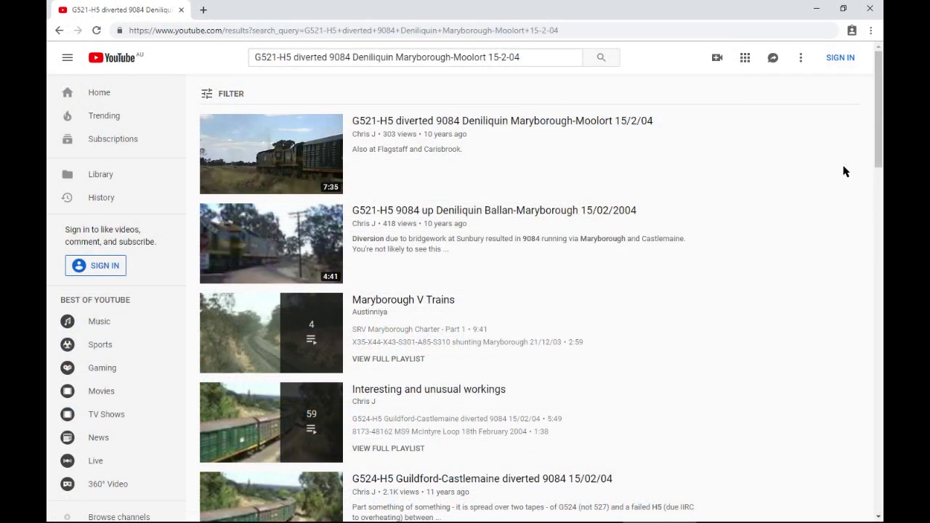
Open the first YouTube result, the G521-H5 diverted 9084 video, and pause it.
{"action": "left_click", "coordinate": [446, 134]}
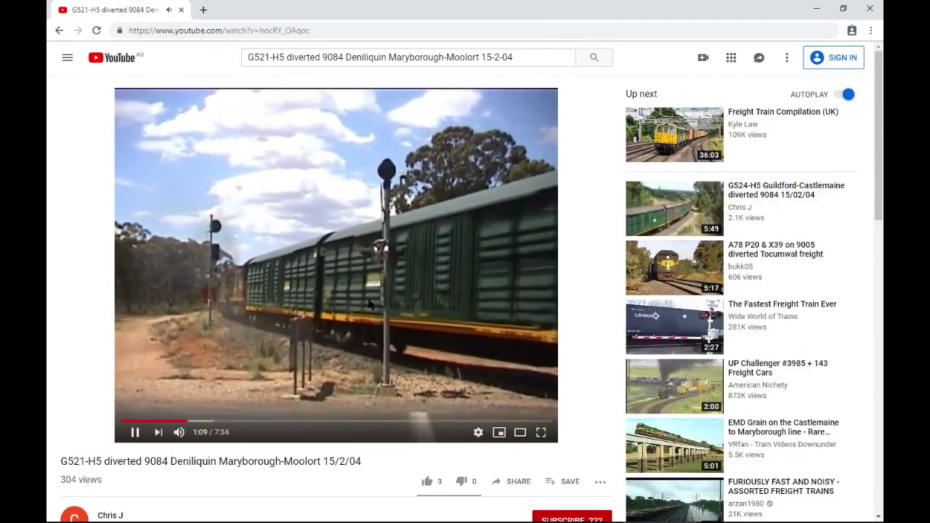
{"action": "left_click", "coordinate": [550, 202]}
Close the browser, then select MAH03125.MP4 in the Wooralla Dr folder and preview it in VLC.
{"action": "left_click", "coordinate": [870, 8]}
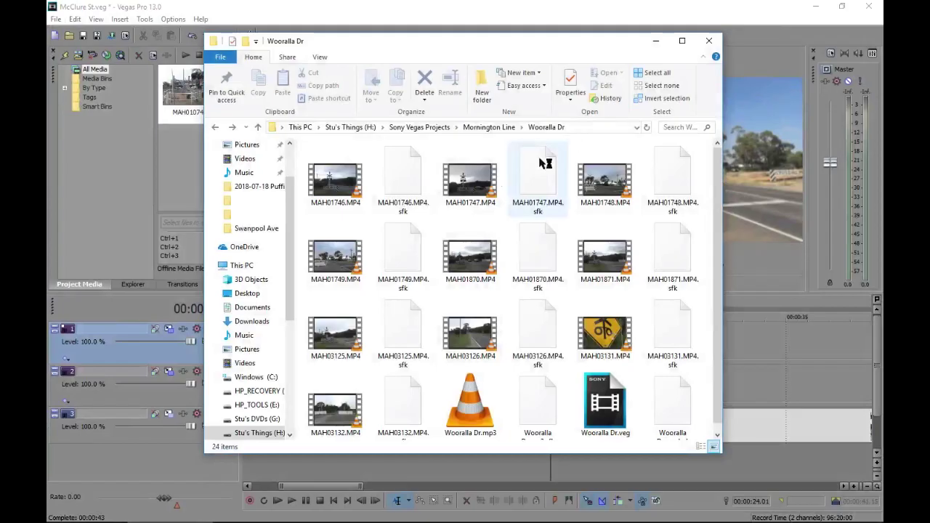
{"action": "left_click", "coordinate": [482, 318]}
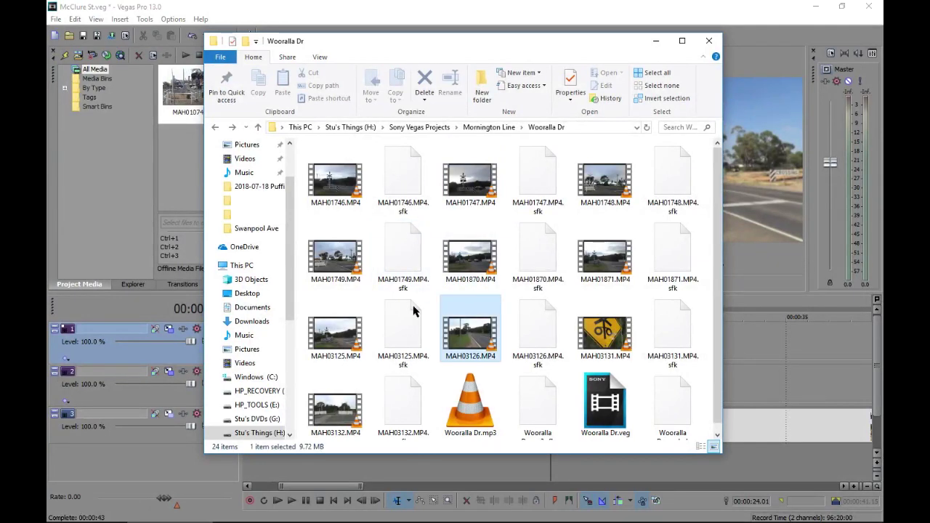
{"action": "left_click", "coordinate": [346, 336]}
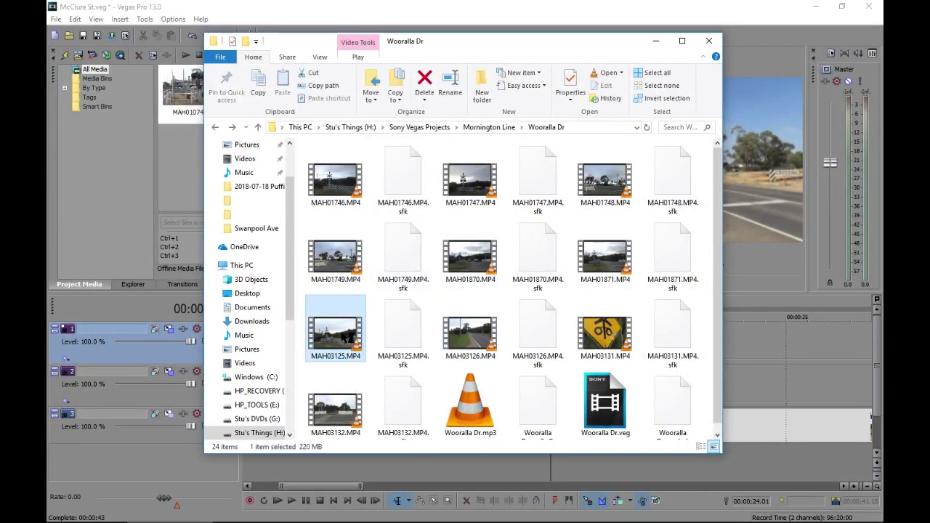
{"action": "double_click", "coordinate": [349, 337]}
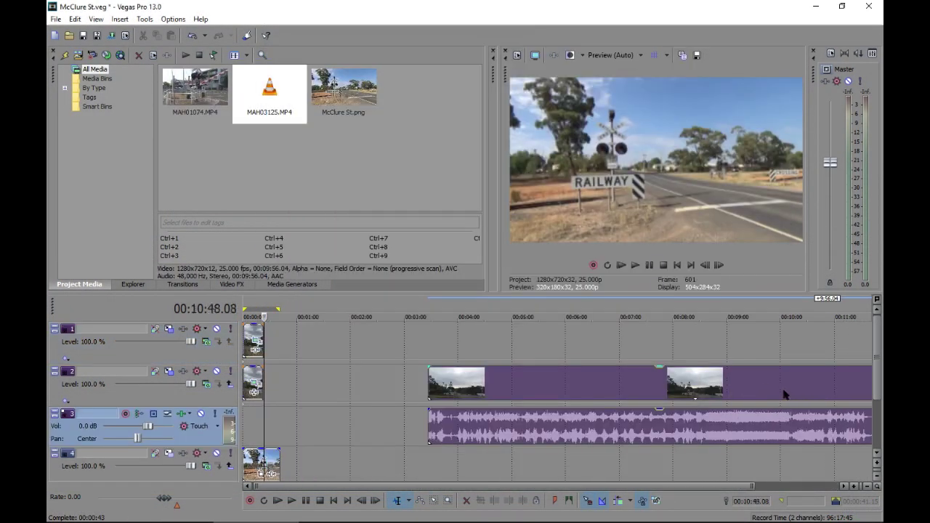
Delete the MAH03125 video event from track 2, keeping only its audio.
{"action": "left_click", "coordinate": [466, 383]}
{"action": "left_click", "coordinate": [528, 383]}
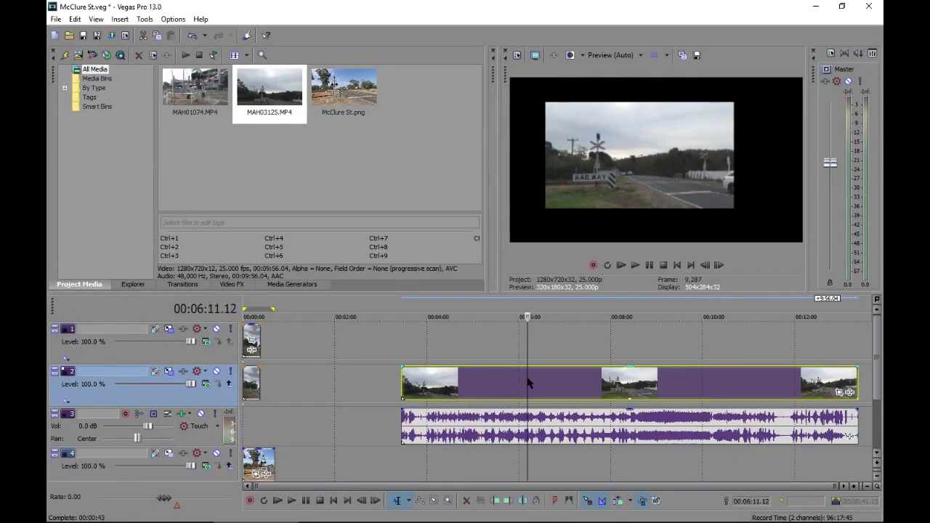
{"action": "key", "text": "Delete"}
Move the MAH03125 audio to its own bottom track at timeline start and delete the empty audio track.
{"action": "left_click", "coordinate": [478, 421]}
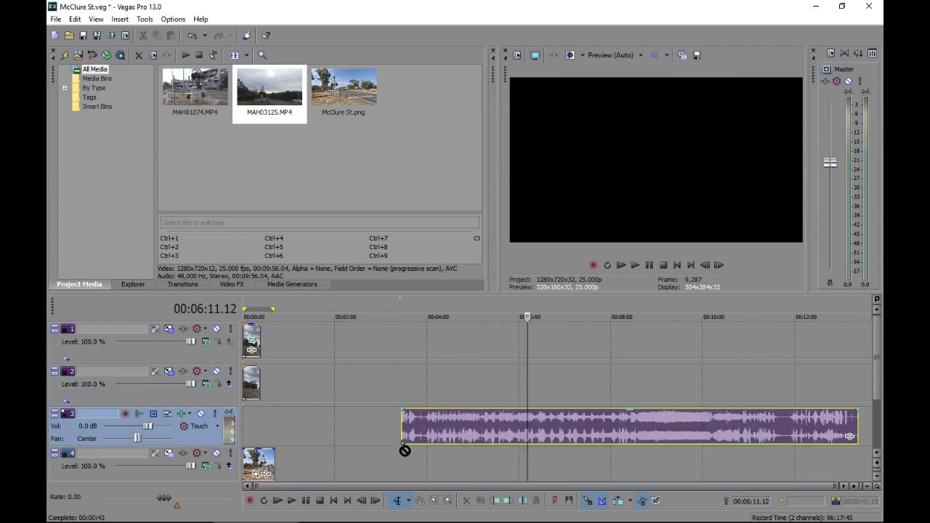
{"action": "scroll", "coordinate": [434, 430], "scroll_direction": "down", "scroll_amount": 1}
{"action": "left_click_drag", "start_coordinate": [466, 386], "coordinate": [359, 462]}
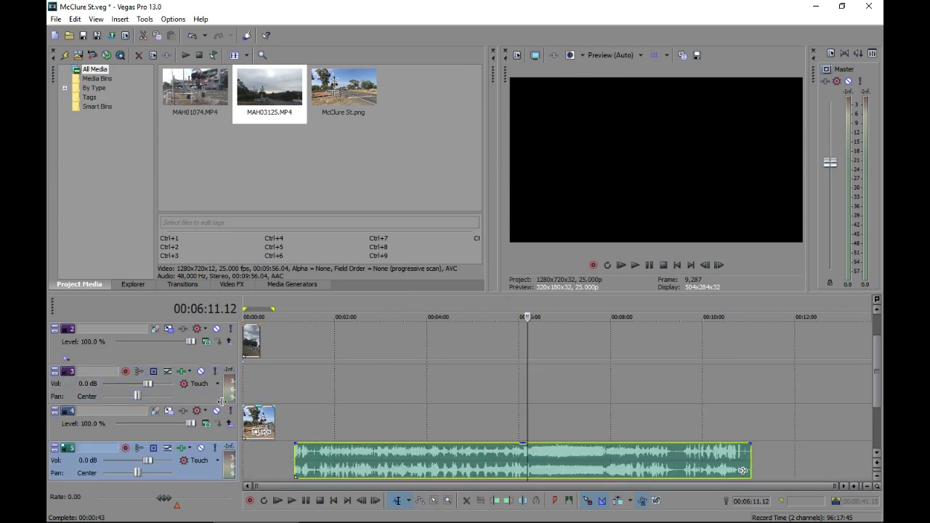
{"action": "right_click", "coordinate": [83, 394]}
{"action": "left_click", "coordinate": [121, 181]}
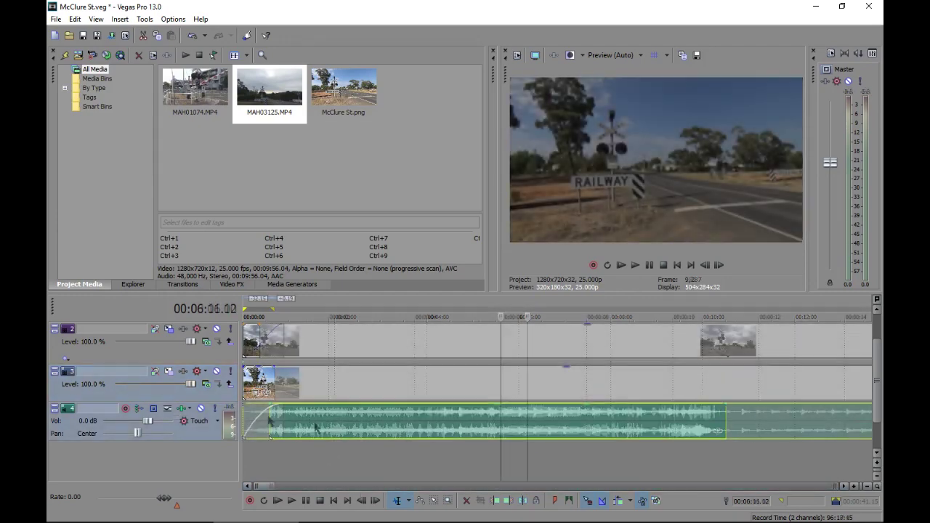
Play back the timeline to hear the added bell audio.
{"action": "left_click", "coordinate": [634, 266]}
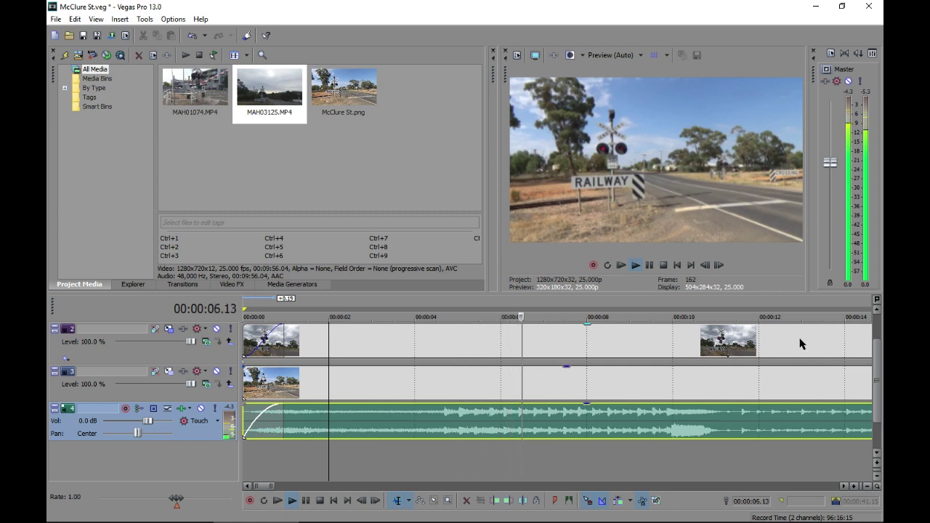
{"action": "key", "text": "Return"}
{"action": "left_click", "coordinate": [392, 338]}
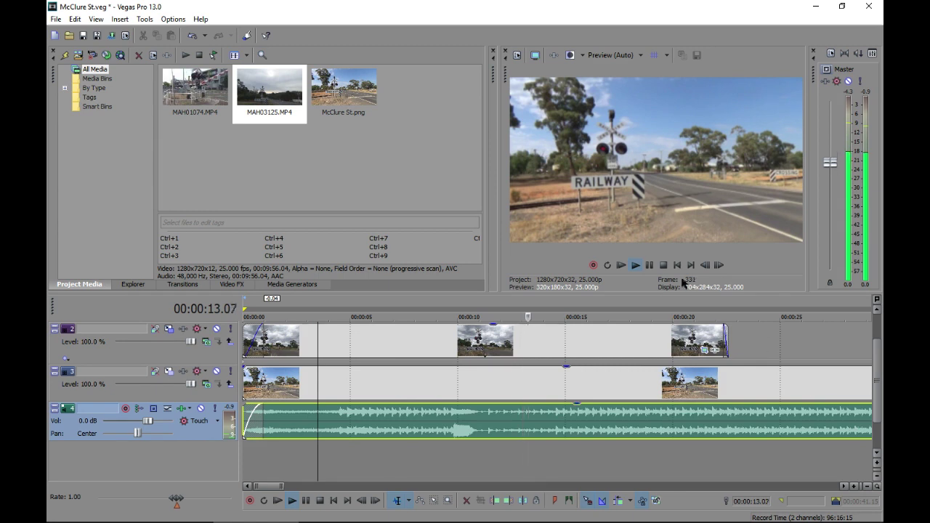
Split the bell audio at 00:00:14.13 and move the split-off part to the right.
{"action": "left_click", "coordinate": [649, 266]}
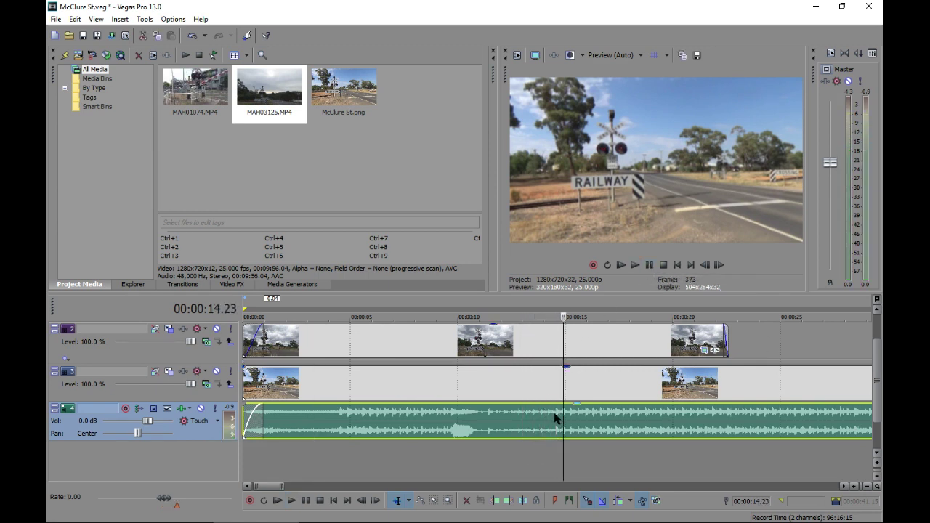
{"action": "left_click", "coordinate": [554, 418]}
{"action": "key", "text": "s"}
{"action": "left_click_drag", "start_coordinate": [556, 420], "coordinate": [503, 440]}
{"action": "scroll", "coordinate": [665, 425], "scroll_direction": "down", "scroll_amount": 5}
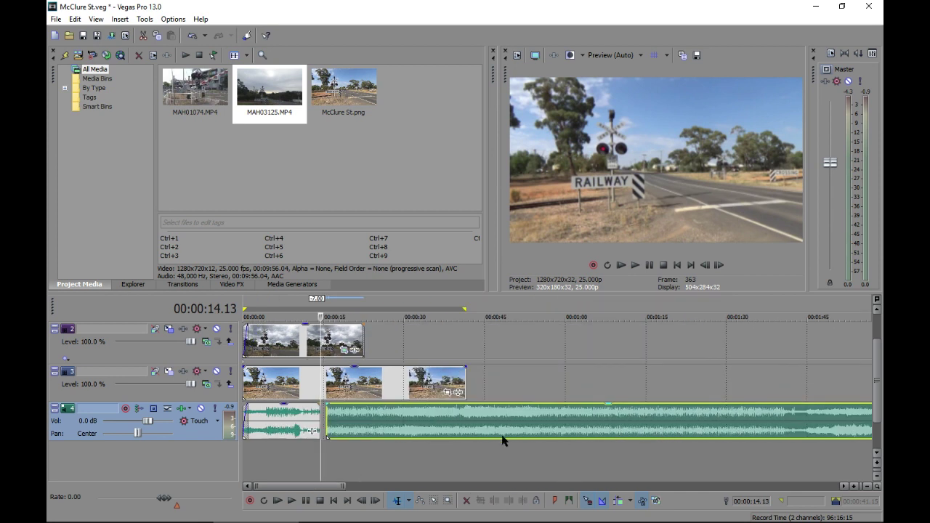
{"action": "left_click_drag", "start_coordinate": [329, 413], "coordinate": [371, 426]}
Play back across the split and nudge the second audio part slightly later.
{"action": "left_click", "coordinate": [327, 425]}
{"action": "scroll", "coordinate": [389, 420], "scroll_direction": "up", "scroll_amount": 6}
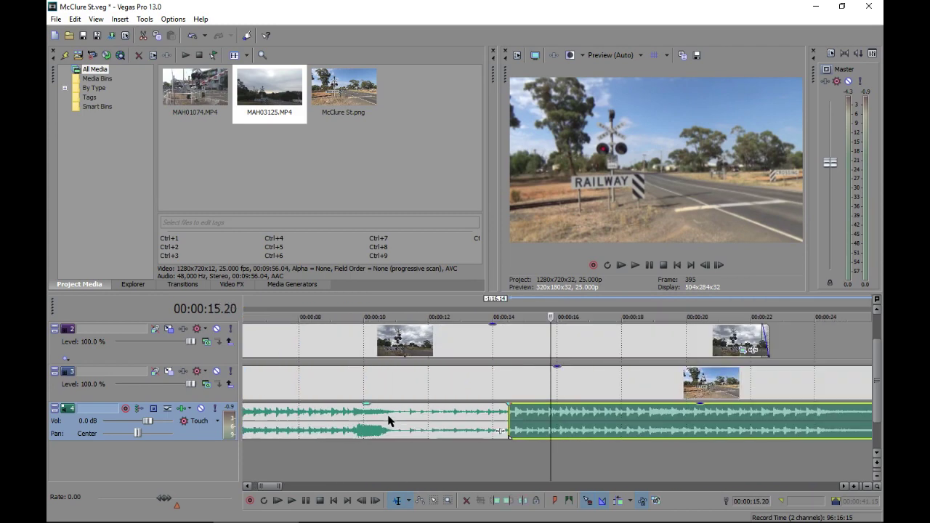
{"action": "scroll", "coordinate": [407, 422], "scroll_direction": "up", "scroll_amount": 4}
{"action": "left_click", "coordinate": [406, 421]}
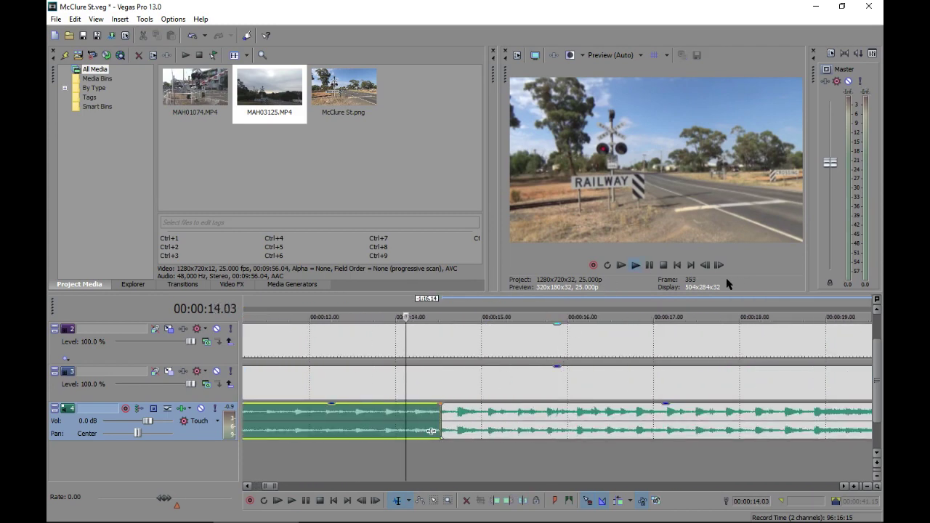
{"action": "key", "text": "space"}
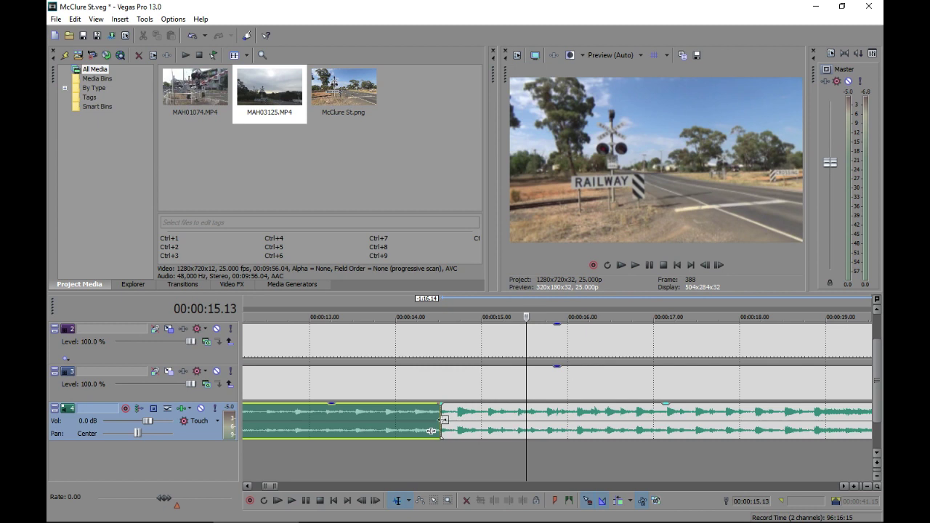
{"action": "left_click_drag", "start_coordinate": [443, 420], "coordinate": [458, 423]}
{"action": "left_click", "coordinate": [302, 425]}
{"action": "key", "text": "space"}
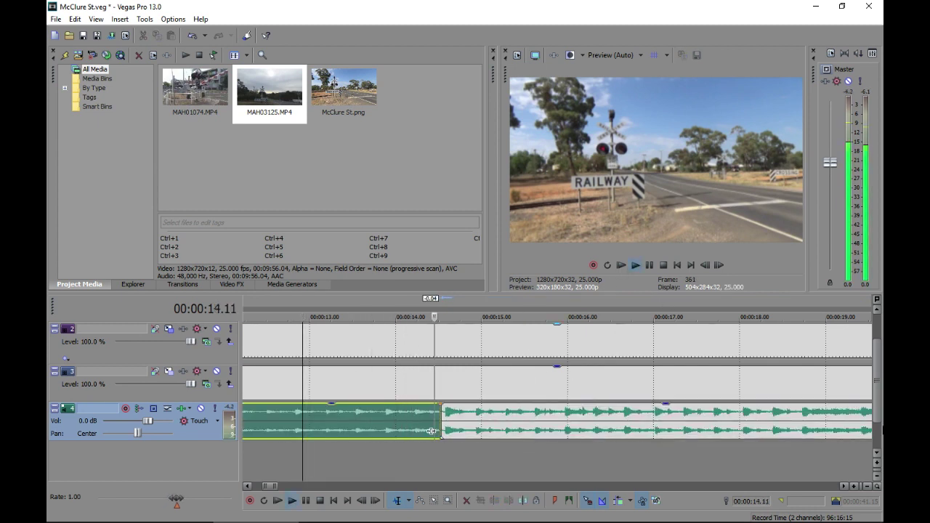
{"action": "key", "text": "Return"}
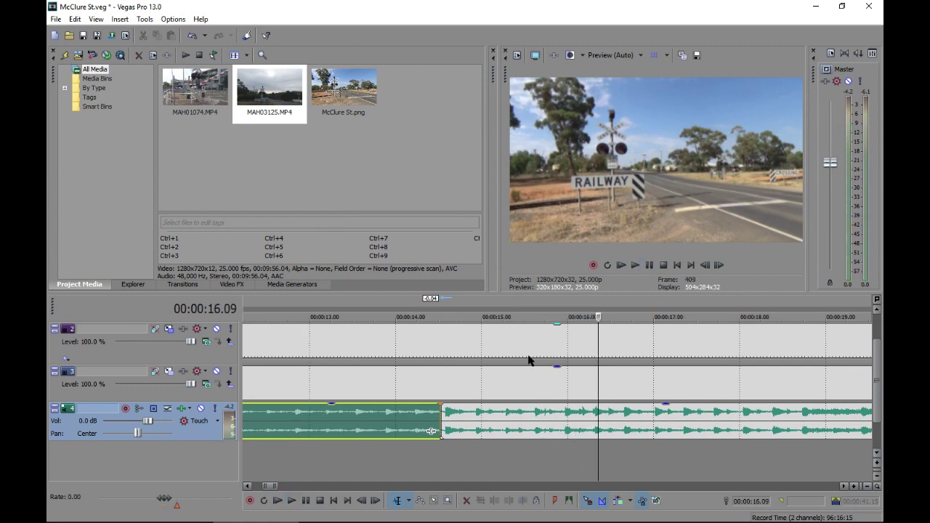
Drag the second audio part left to overlap the first, crossfading the join, and play it back.
{"action": "left_click", "coordinate": [442, 416]}
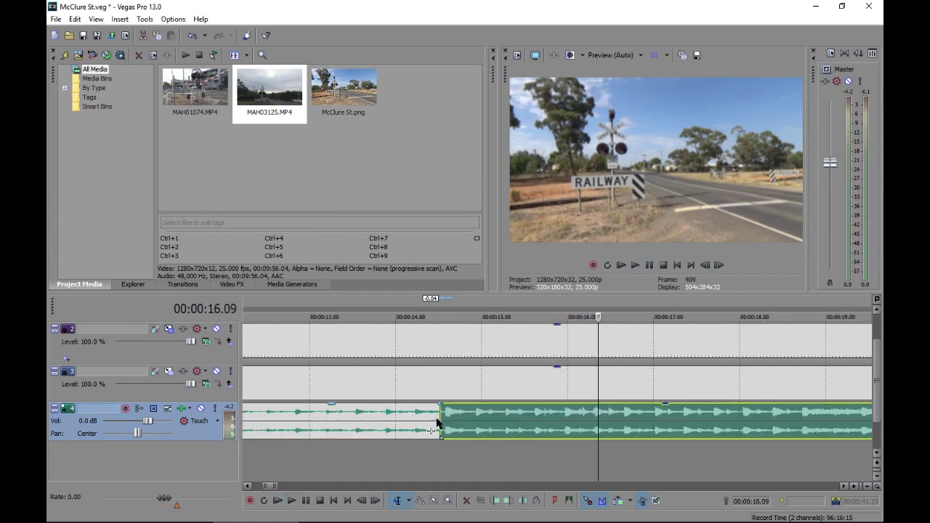
{"action": "left_click_drag", "start_coordinate": [445, 422], "coordinate": [414, 422]}
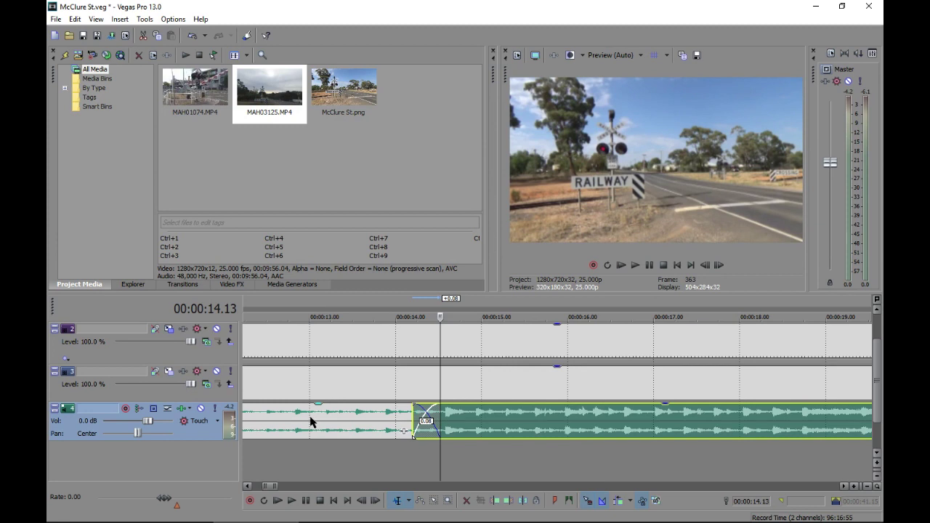
{"action": "left_click", "coordinate": [311, 422]}
{"action": "key", "text": "space"}
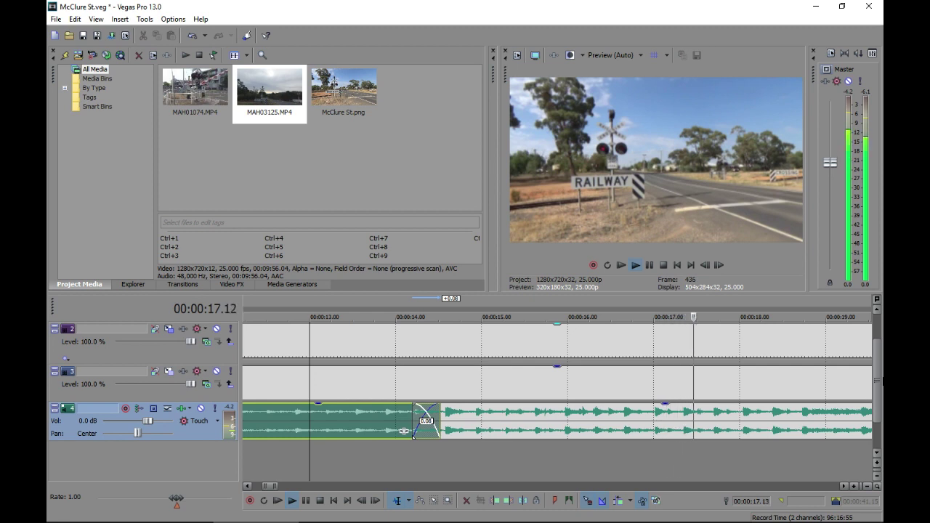
Split the bell audio at 00:00:40 and delete the part beyond the last video clip.
{"action": "scroll", "coordinate": [824, 367], "scroll_direction": "down", "scroll_amount": 3}
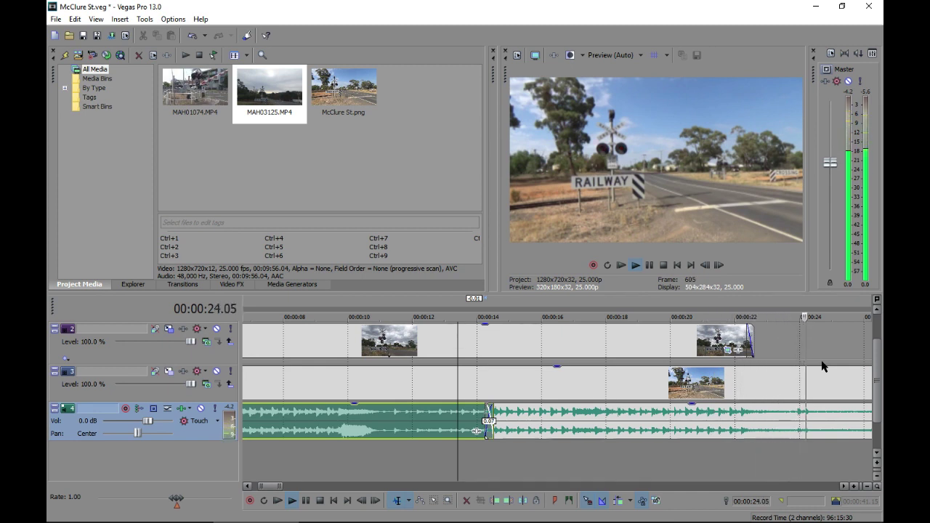
{"action": "scroll", "coordinate": [822, 367], "scroll_direction": "down", "scroll_amount": 5}
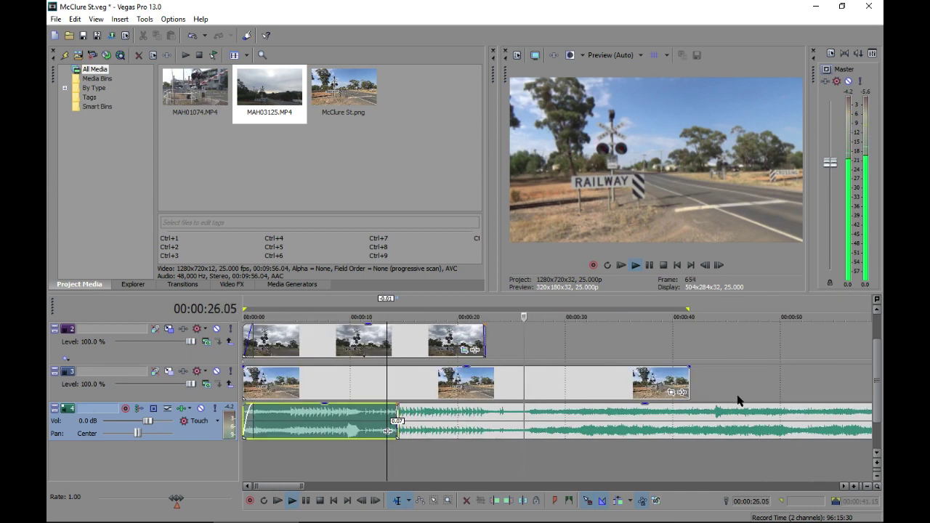
{"action": "left_click", "coordinate": [649, 266]}
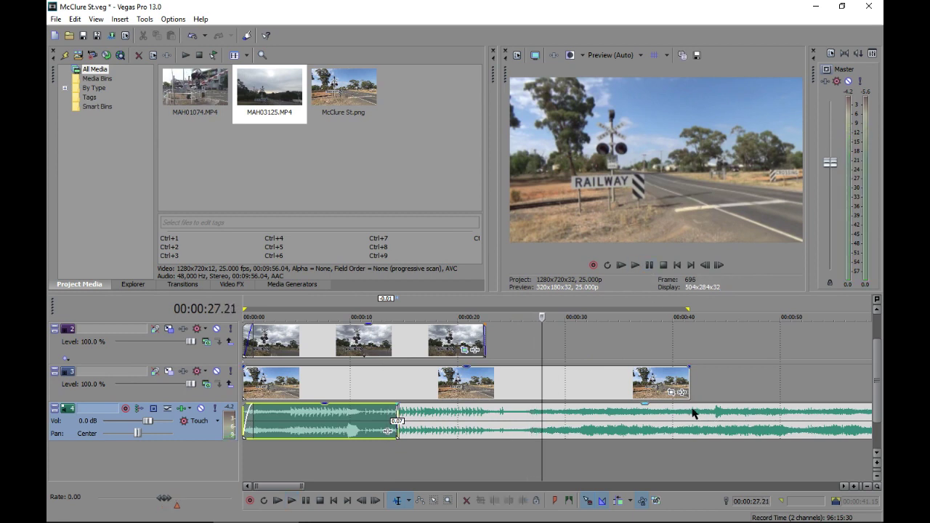
{"action": "left_click", "coordinate": [688, 418]}
{"action": "key", "text": "s"}
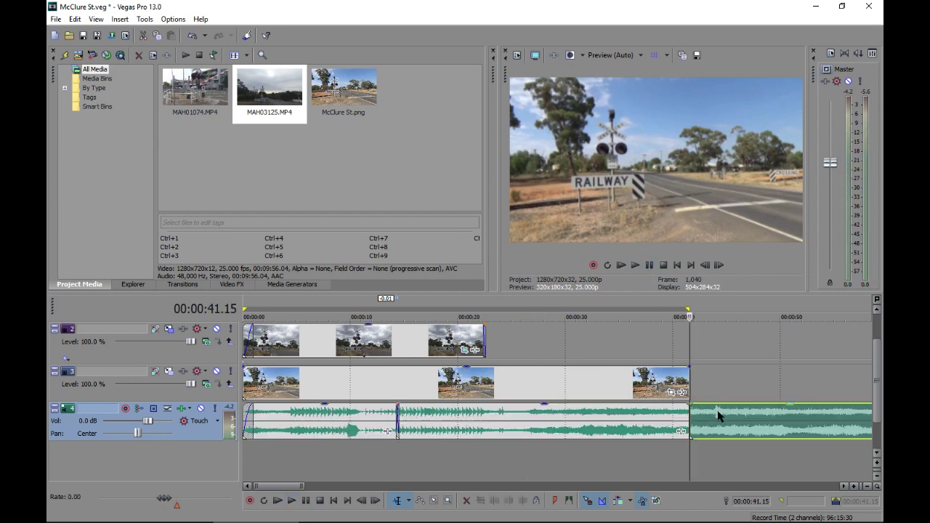
{"action": "left_click", "coordinate": [719, 415]}
{"action": "key", "text": "Delete"}
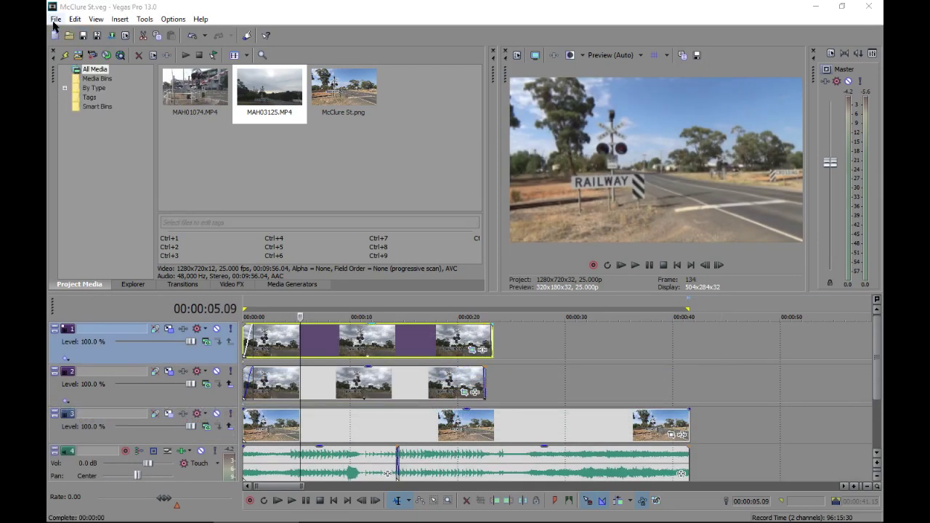
Render the project as McClure St.mp4, overwriting the existing file.
{"action": "left_click", "coordinate": [55, 19]}
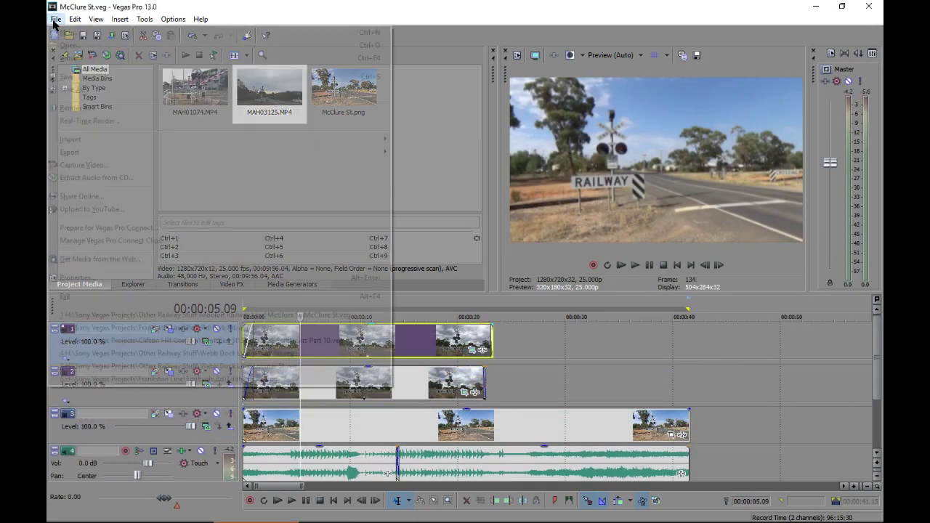
{"action": "left_click", "coordinate": [31, 109]}
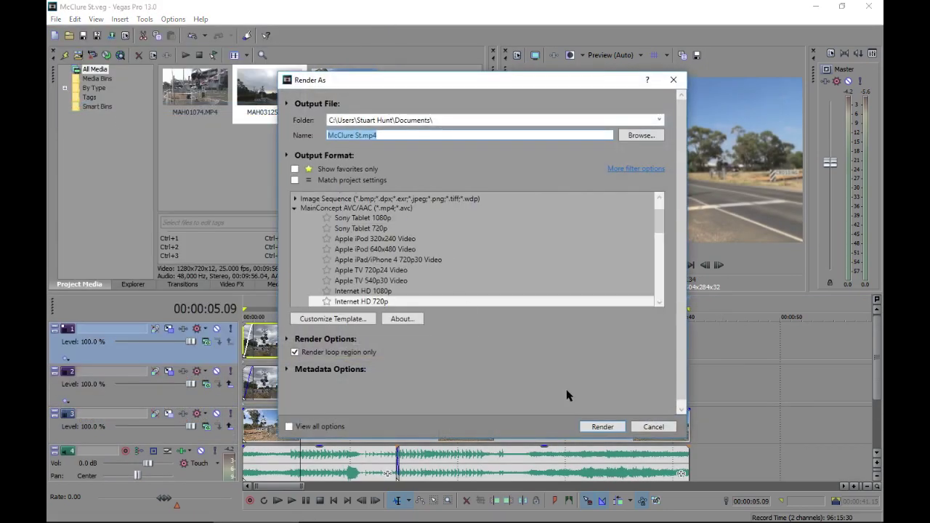
{"action": "left_click", "coordinate": [600, 428]}
{"action": "left_click", "coordinate": [505, 310]}
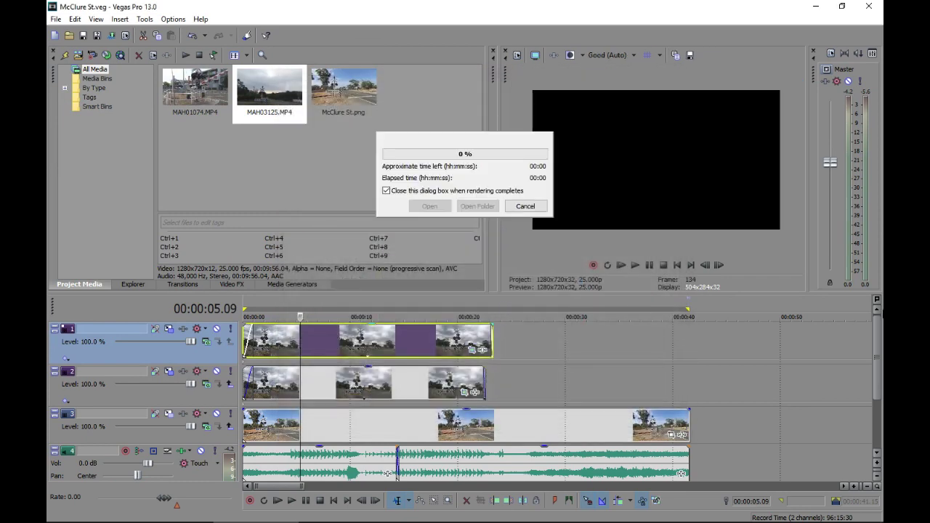